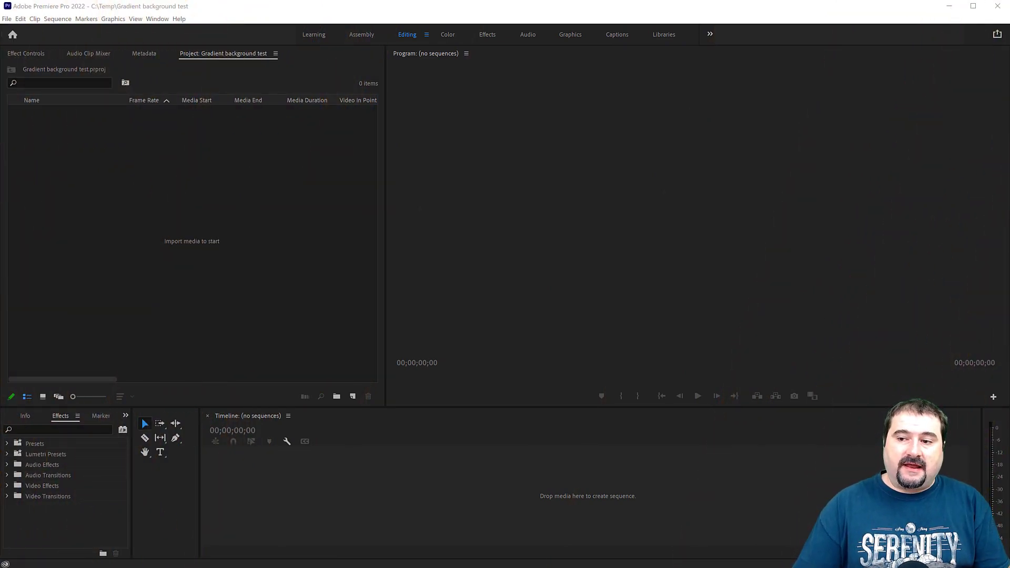
Step: Import Introduction clip.mp4 into the Project panel and create a sequence from it
{"action": "left_click_drag", "start_coordinate": [894, 132], "coordinate": [282, 237]}
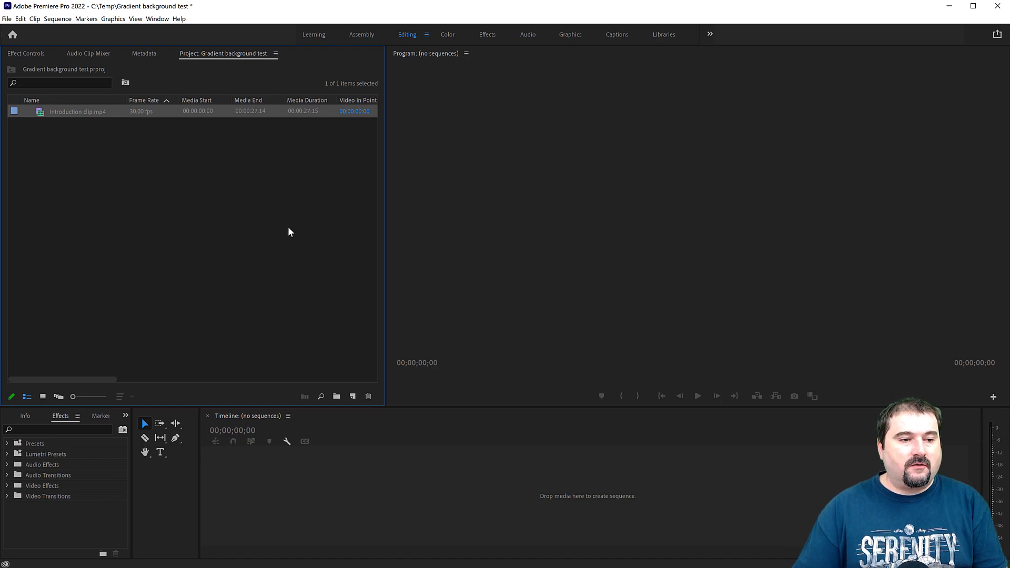
{"action": "right_click", "coordinate": [59, 112]}
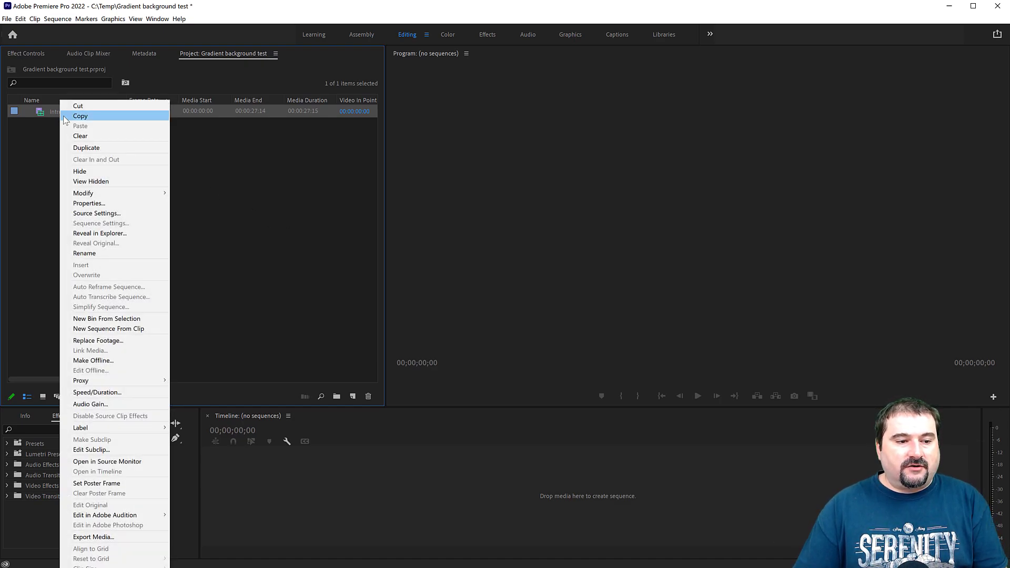
{"action": "left_click", "coordinate": [109, 328]}
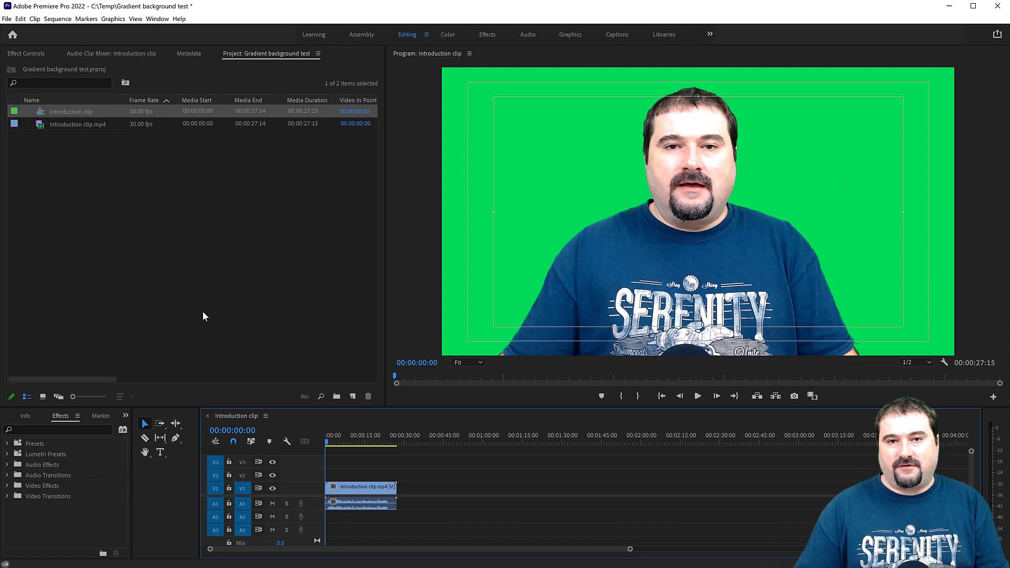
Step: Search the effects for Ultra Key and apply it to the clip on V1
{"action": "left_click", "coordinate": [73, 430]}
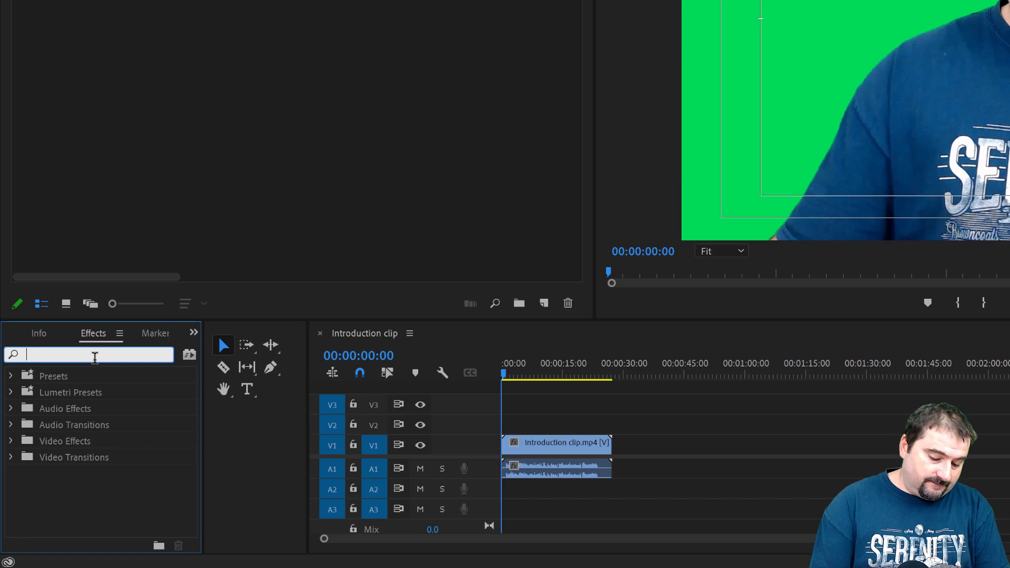
{"action": "type", "text": "ultrak"}
{"action": "key", "text": "BackSpace"}
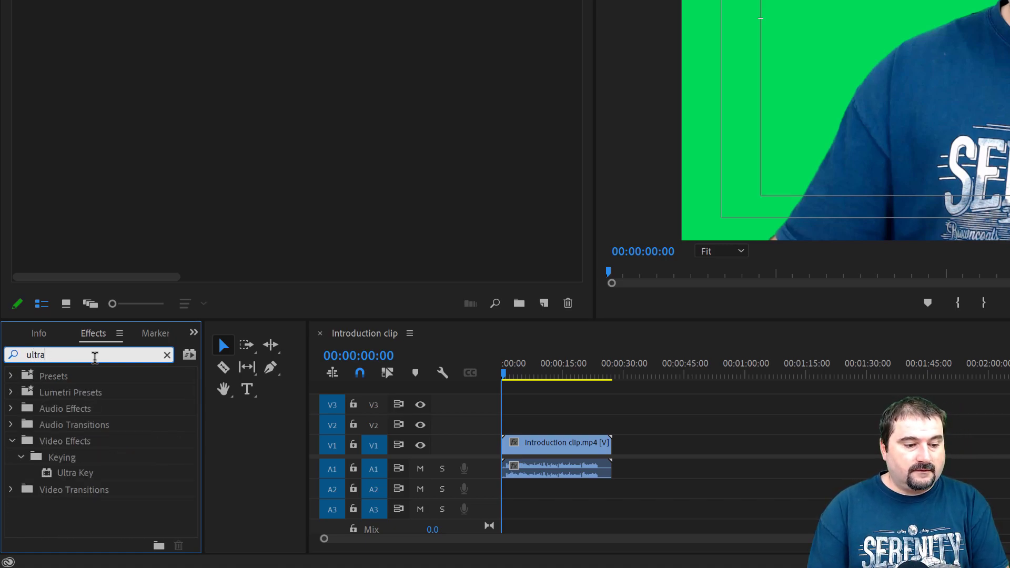
{"action": "left_click_drag", "start_coordinate": [71, 476], "coordinate": [585, 455]}
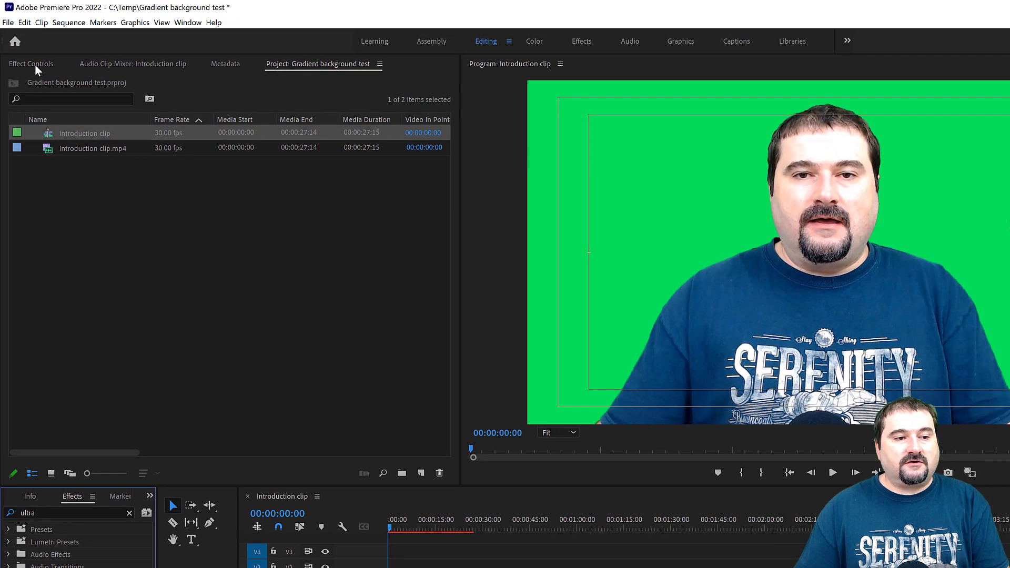
Step: Sample the green backdrop as Ultra Key's Key Color in Effect Controls
{"action": "left_click", "coordinate": [34, 64]}
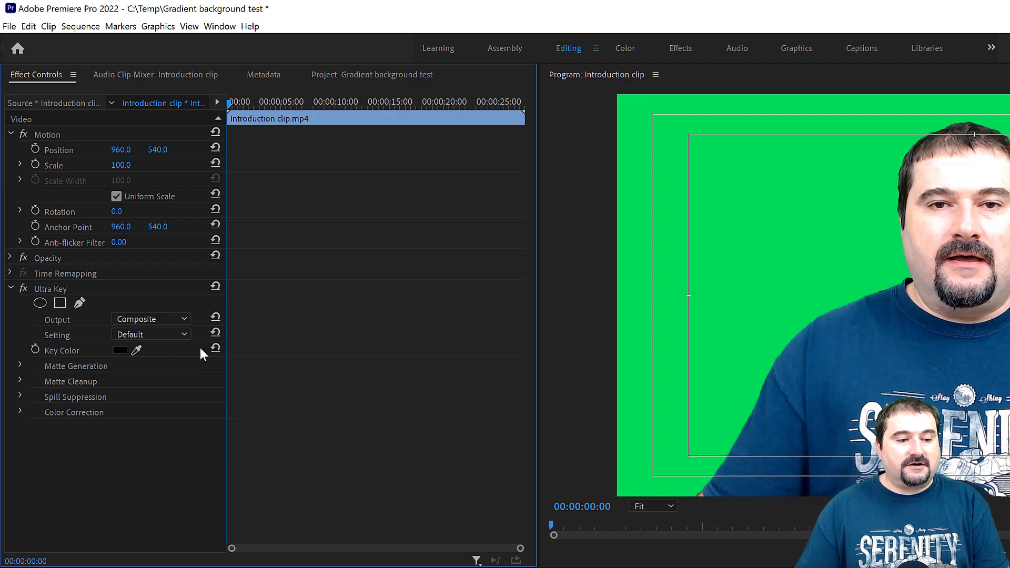
{"action": "left_click", "coordinate": [136, 350]}
{"action": "left_click", "coordinate": [907, 274]}
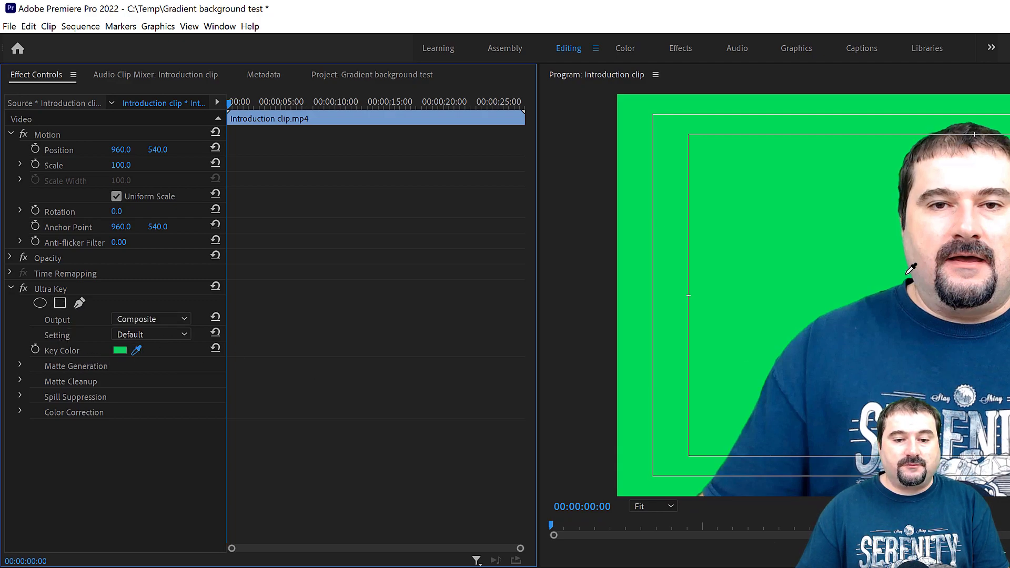
{"action": "left_click", "coordinate": [908, 273]}
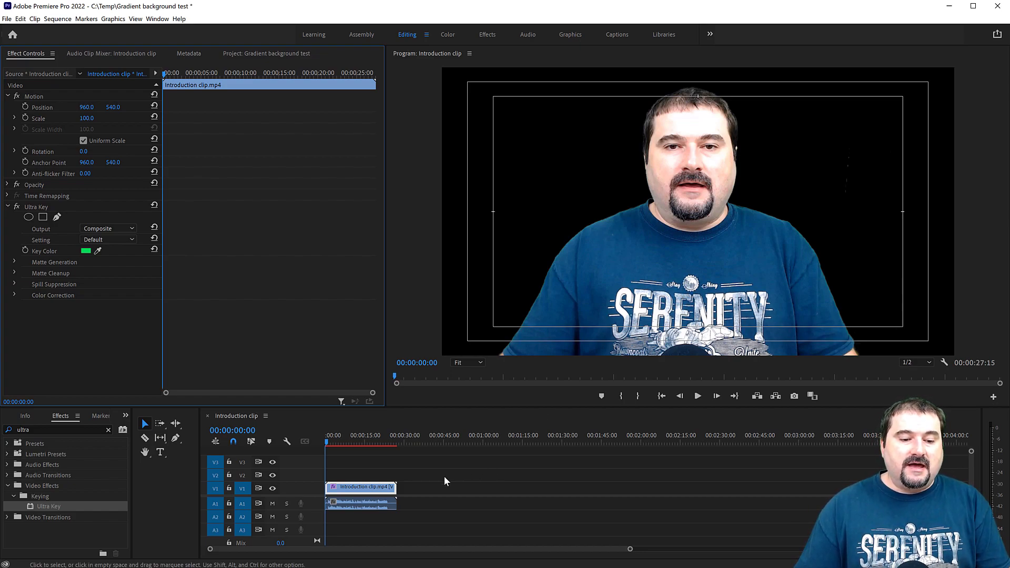
Step: Zoom the timeline, enlarge V1, and delete the clip's audio
{"action": "key", "text": "="}
{"action": "key", "text": "="}
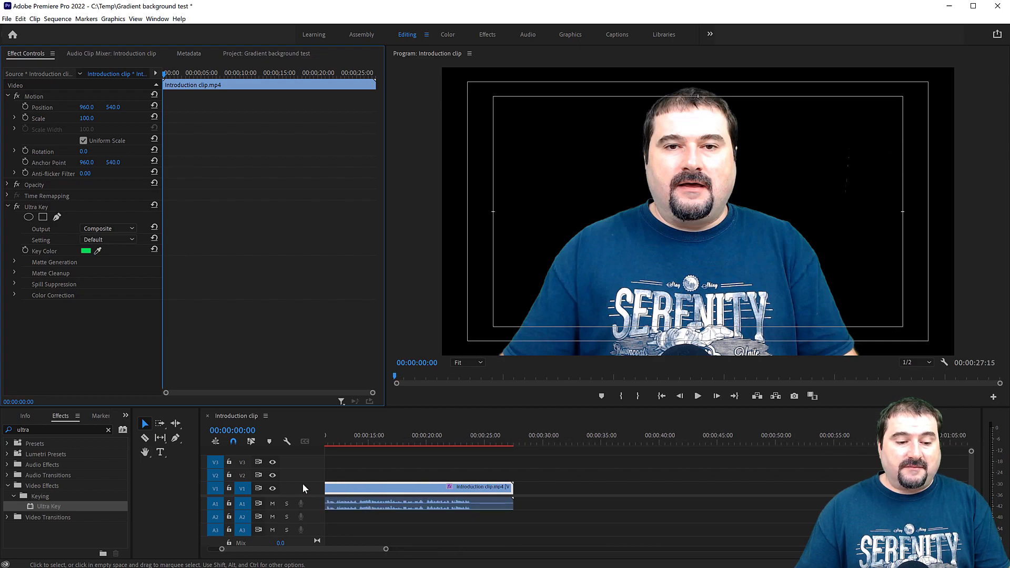
{"action": "left_click_drag", "start_coordinate": [312, 463], "coordinate": [312, 465]}
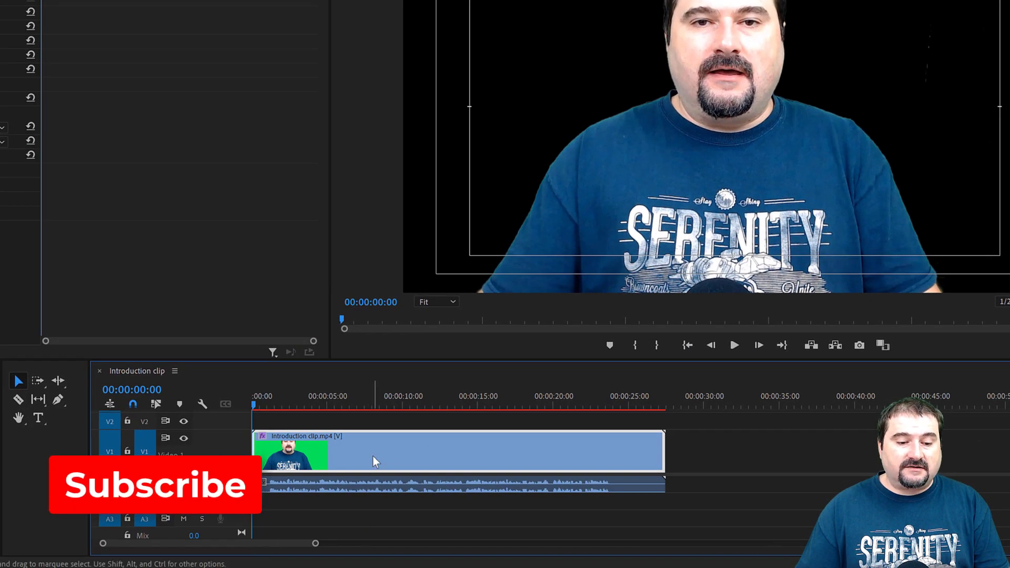
{"action": "right_click", "coordinate": [374, 456]}
{"action": "left_click", "coordinate": [384, 488]}
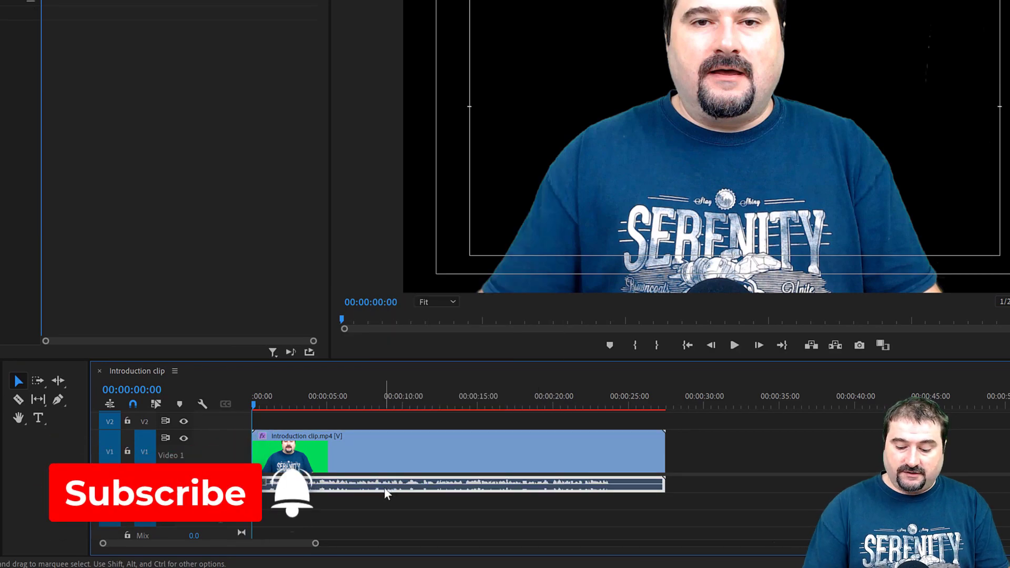
{"action": "key", "text": "Delete"}
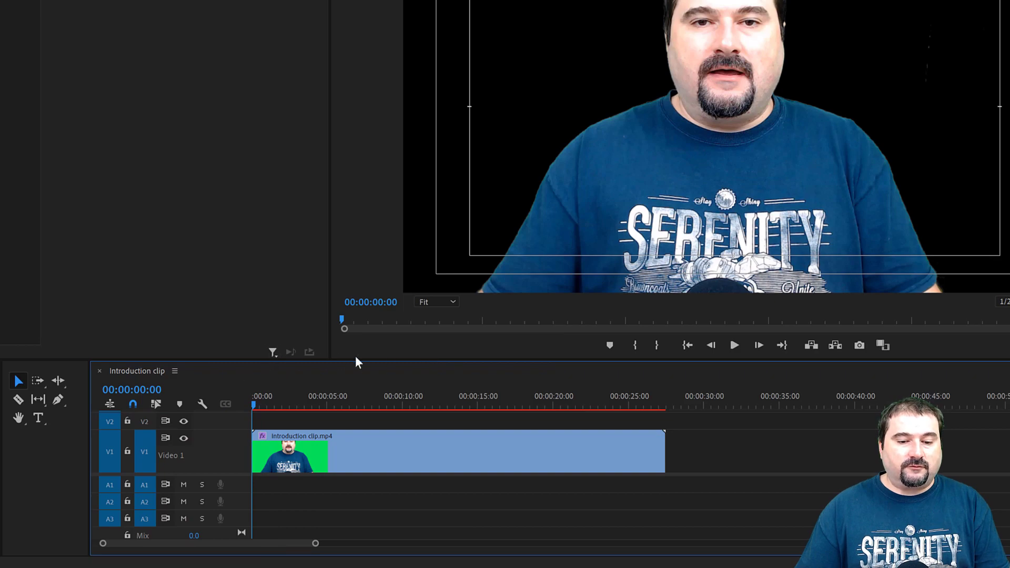
Step: Scrub through the keyed clip, leaving the playhead at 00:00:13:00
{"action": "left_click_drag", "start_coordinate": [343, 320], "coordinate": [735, 340]}
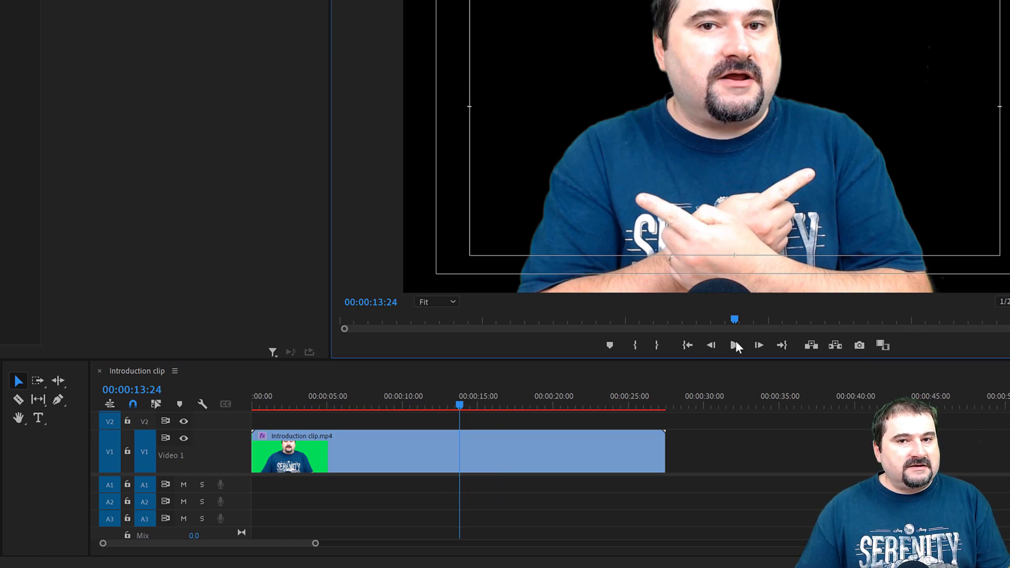
{"action": "left_click_drag", "start_coordinate": [736, 340], "coordinate": [713, 342]}
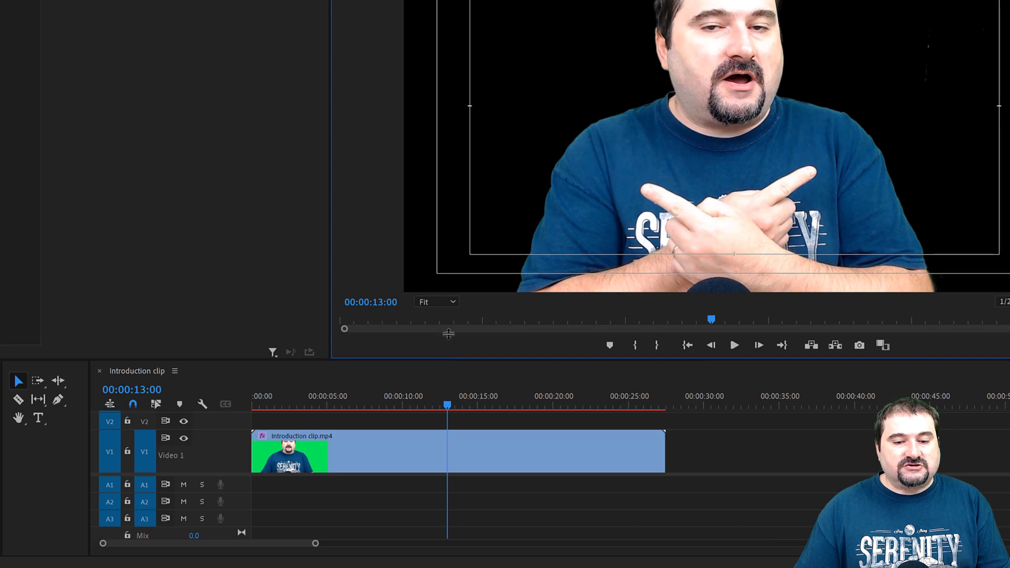
{"action": "left_click_drag", "start_coordinate": [447, 360], "coordinate": [451, 311]}
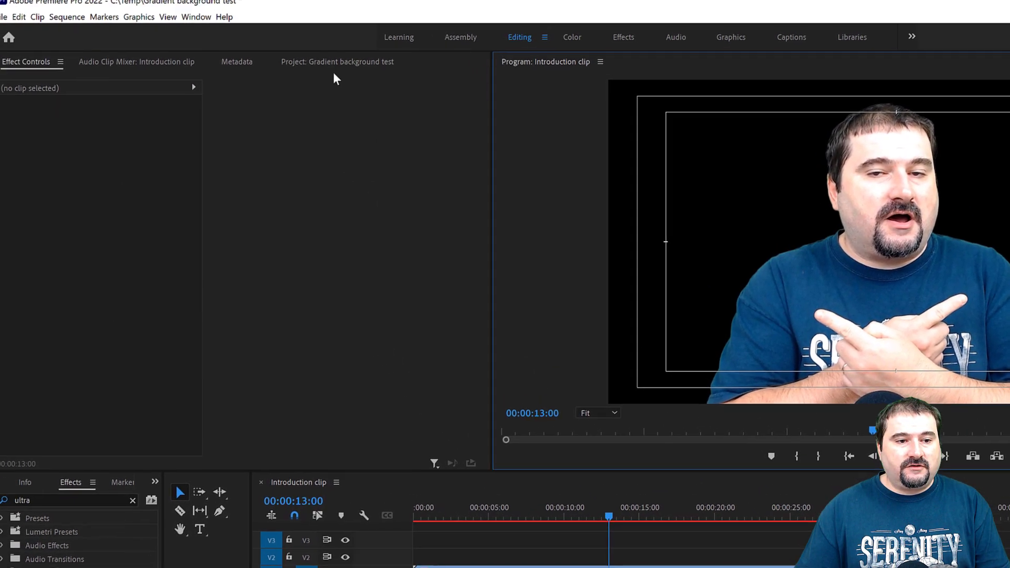
Step: Create a 1920×1080 Black Video item in the Project panel
{"action": "left_click", "coordinate": [340, 69]}
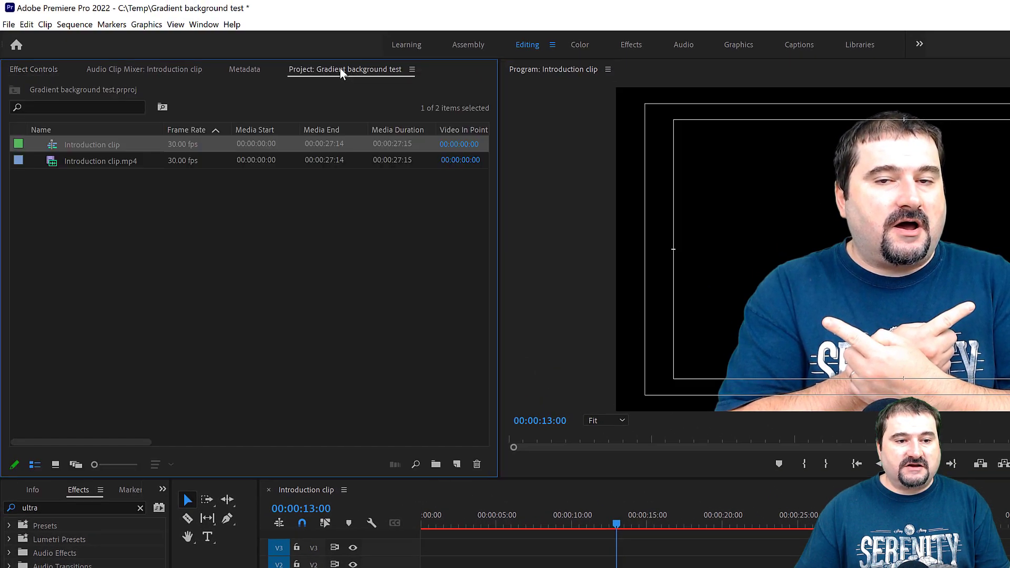
{"action": "right_click", "coordinate": [140, 236]}
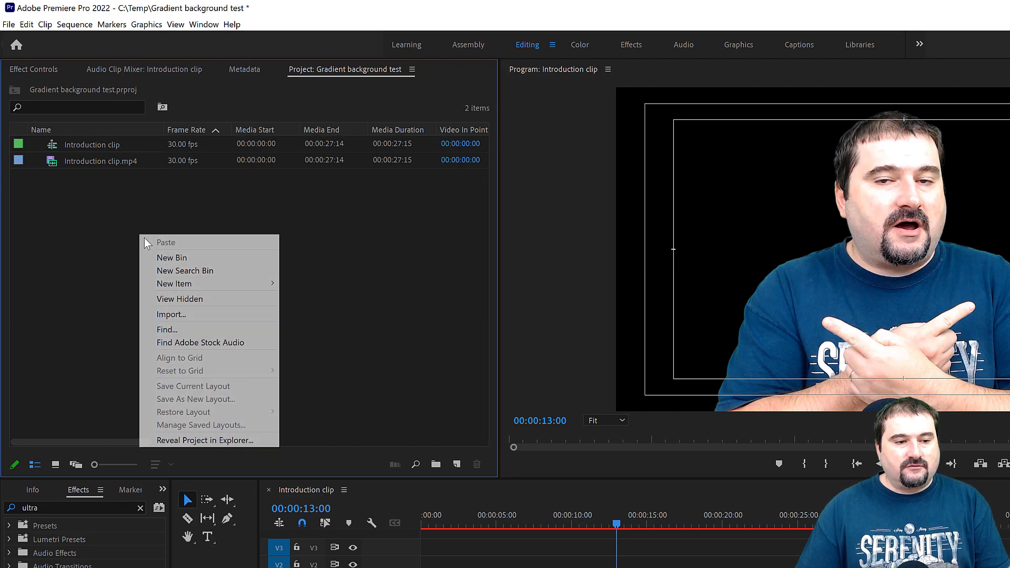
{"action": "mouse_move", "coordinate": [163, 287]}
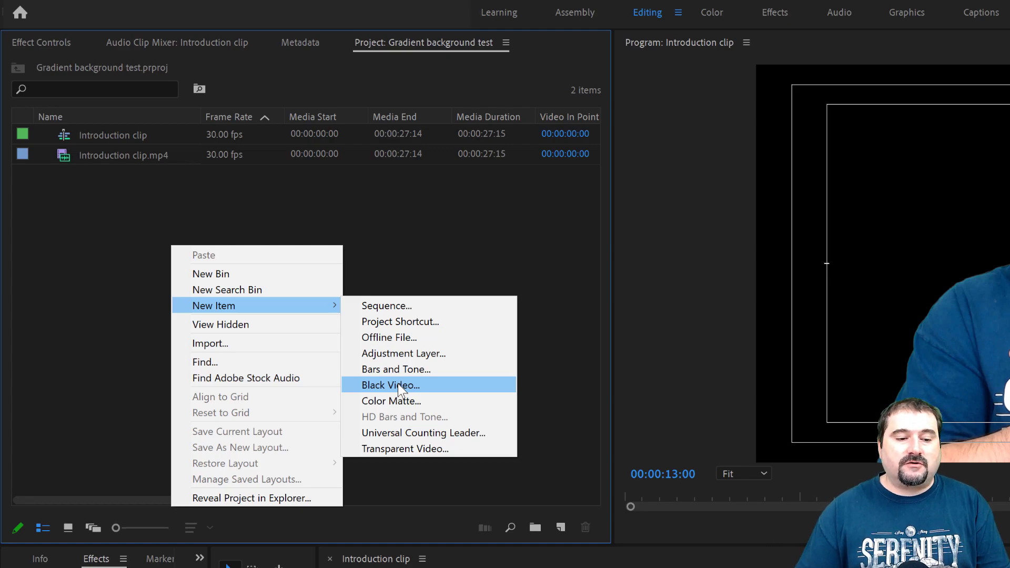
{"action": "left_click", "coordinate": [397, 384]}
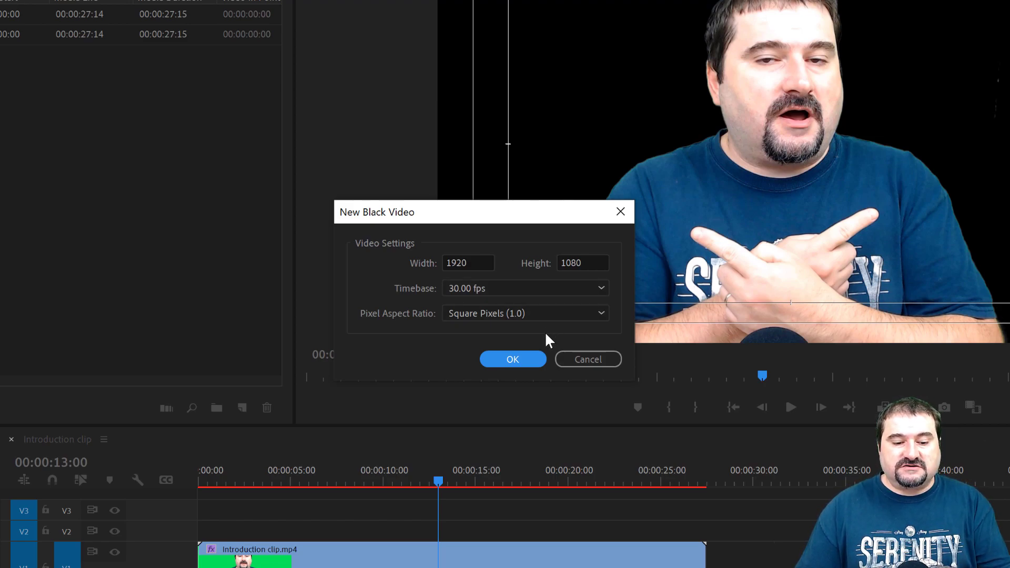
{"action": "left_click", "coordinate": [513, 359]}
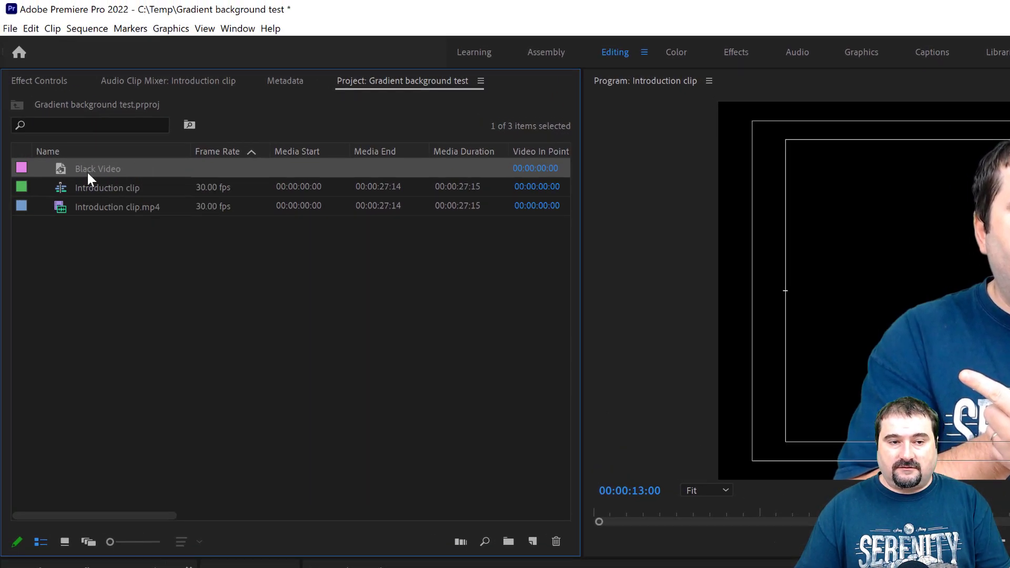
Step: Rename the Black Video item to 'Gradient'
{"action": "left_click", "coordinate": [87, 171]}
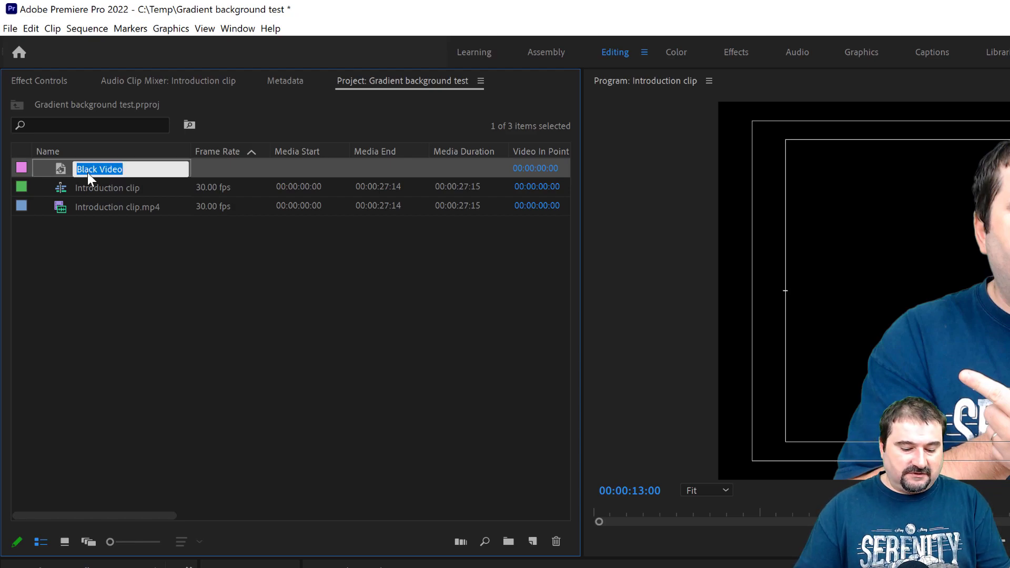
{"action": "type", "text": "Gradient"}
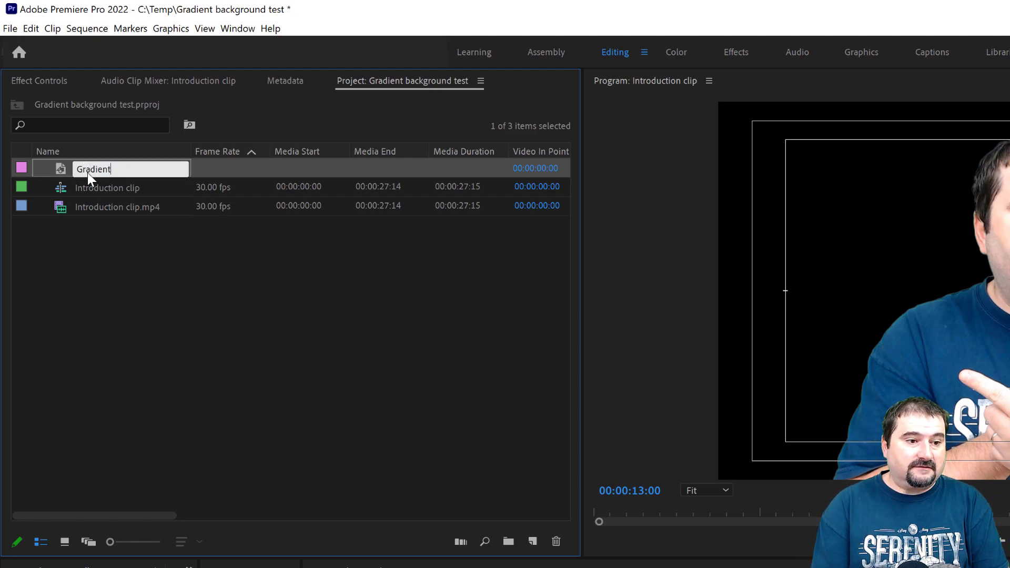
{"action": "key", "text": "Tab"}
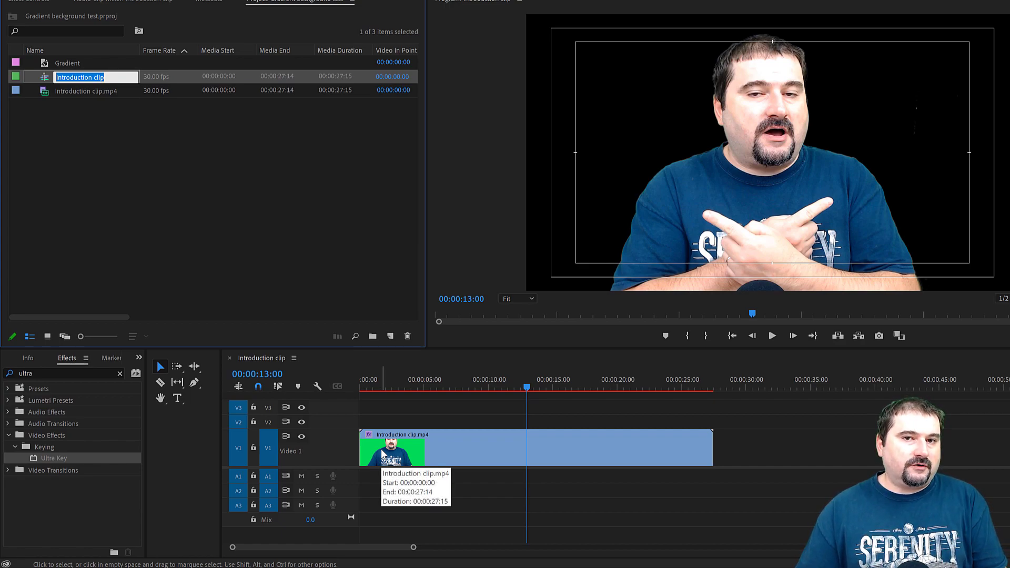
Step: Move the Introduction clip from V1 up to V2
{"action": "right_click", "coordinate": [333, 449]}
{"action": "left_click", "coordinate": [375, 446]}
{"action": "mouse_move", "coordinate": [375, 446]}
{"action": "left_mouse_down"}
{"action": "mouse_move", "coordinate": [375, 423]}
{"action": "mouse_move", "coordinate": [377, 439]}
{"action": "left_mouse_up"}
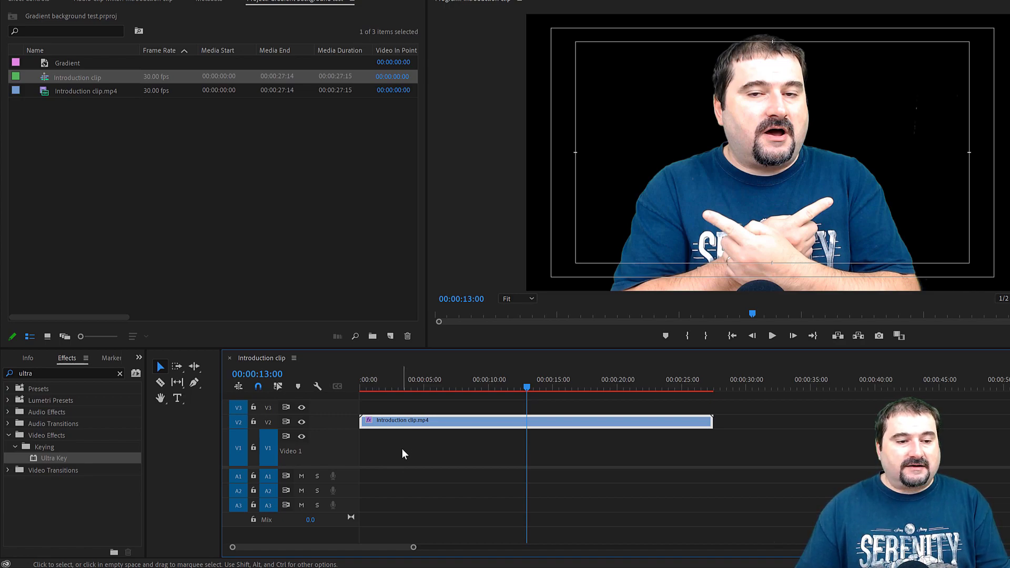
Step: Place the Gradient item on V1 at the start of the timeline
{"action": "left_click", "coordinate": [47, 63]}
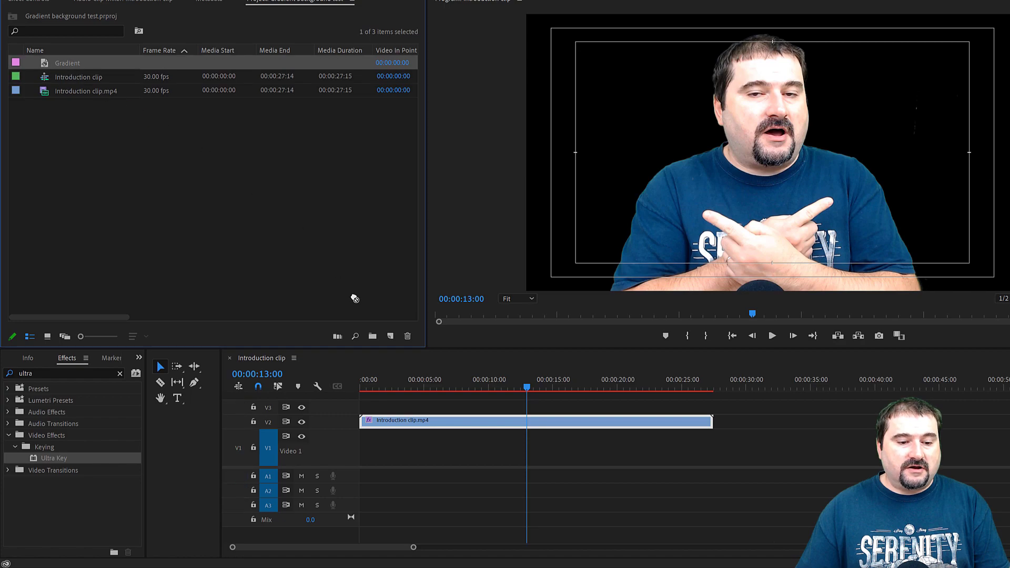
{"action": "left_click_drag", "start_coordinate": [355, 299], "coordinate": [714, 449]}
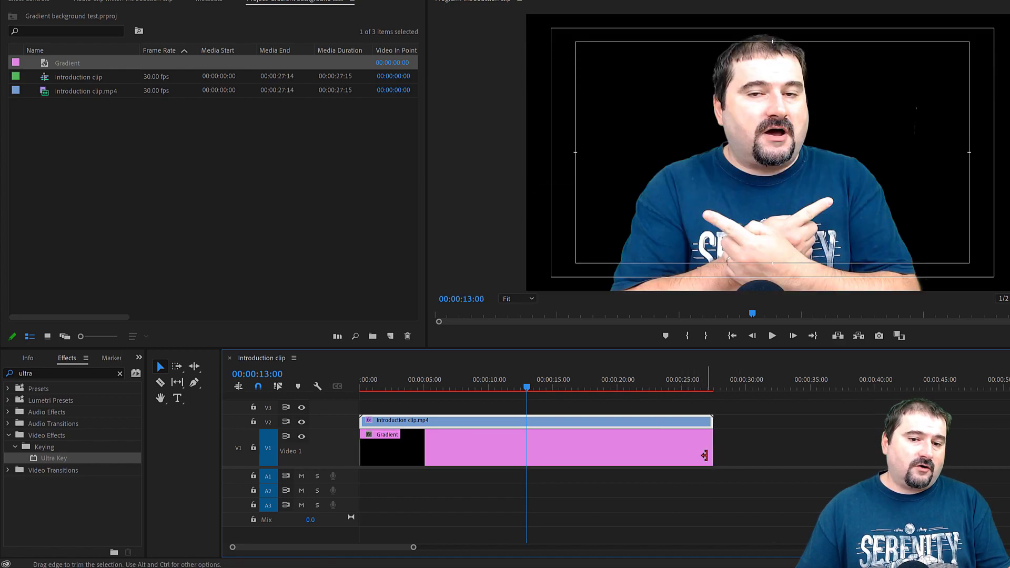
{"action": "left_click", "coordinate": [667, 448]}
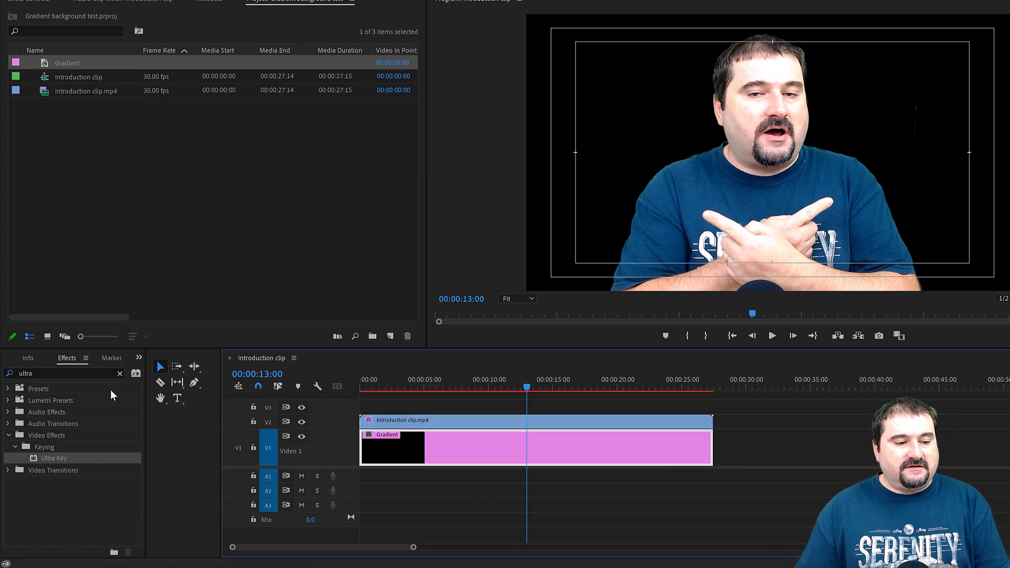
Step: Find 4-Color Gradient by searching 'gradient' and drop it onto the Gradient clip on V1
{"action": "left_click", "coordinate": [120, 375]}
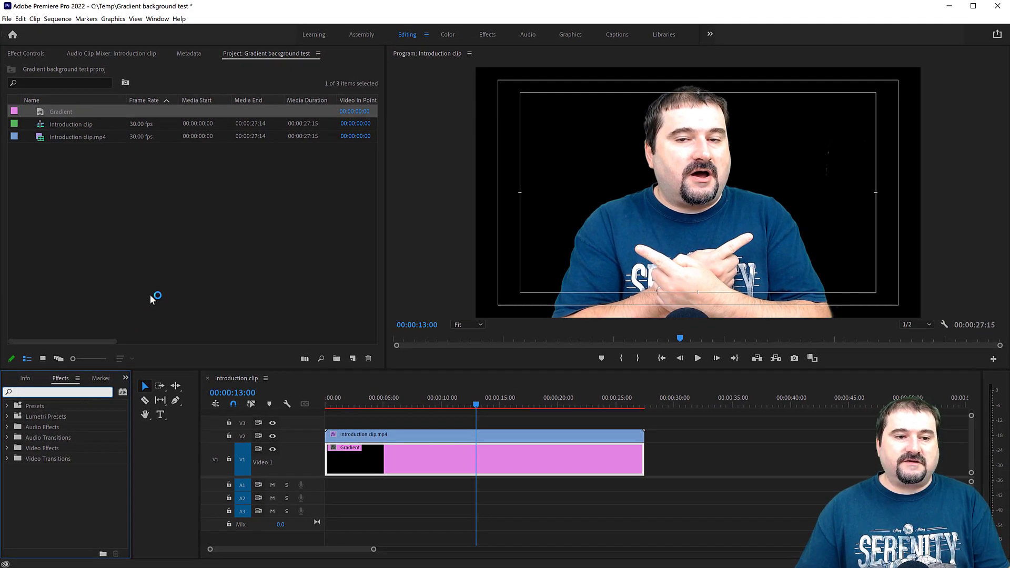
{"action": "left_click", "coordinate": [162, 21]}
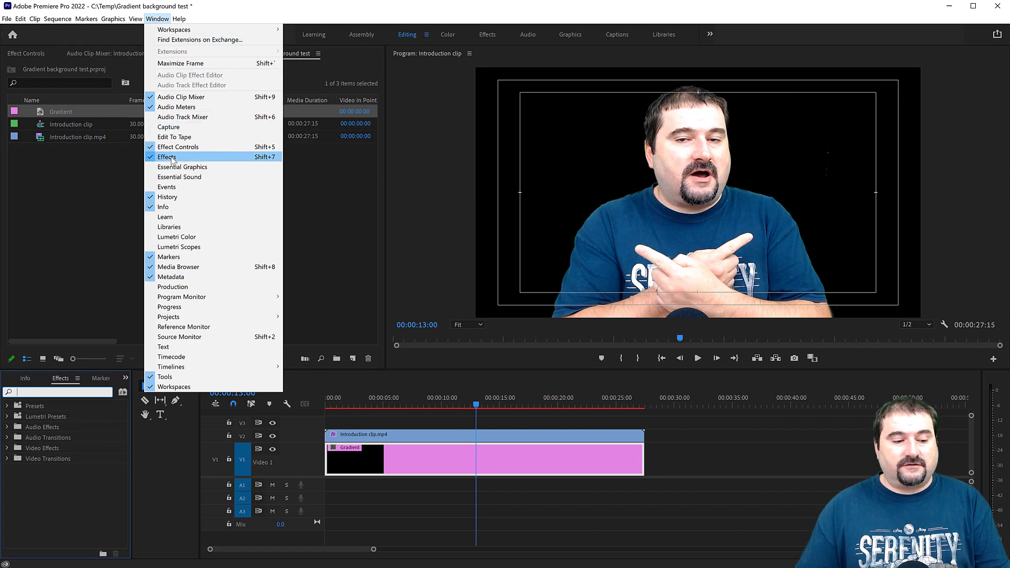
{"action": "left_click", "coordinate": [66, 393]}
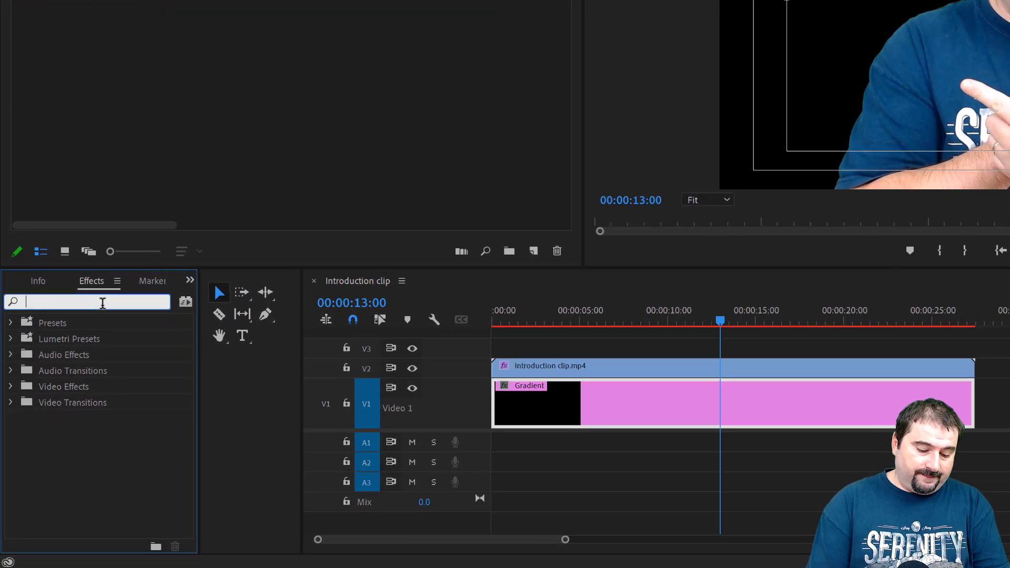
{"action": "type", "text": "gradient"}
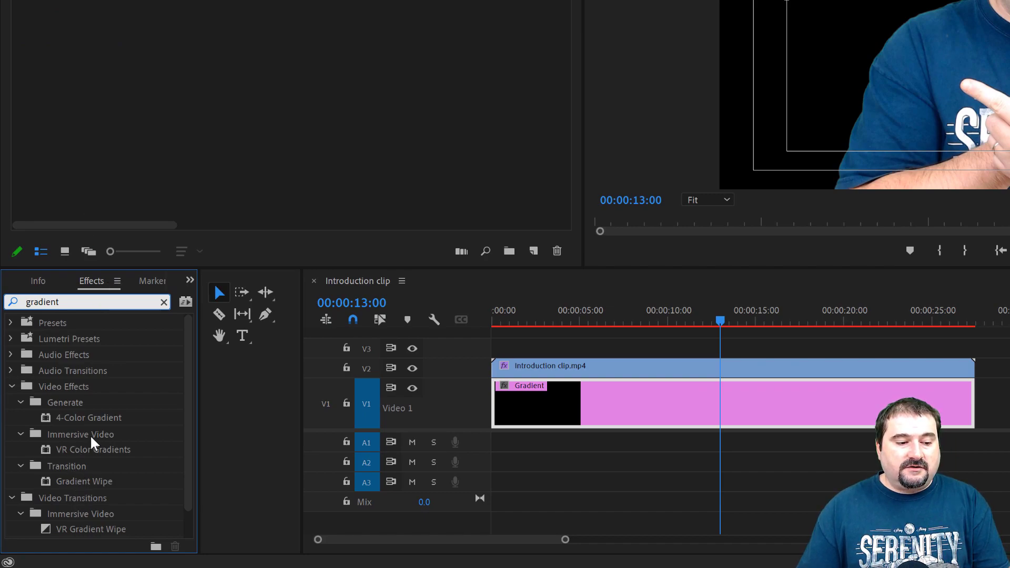
{"action": "left_click", "coordinate": [80, 424]}
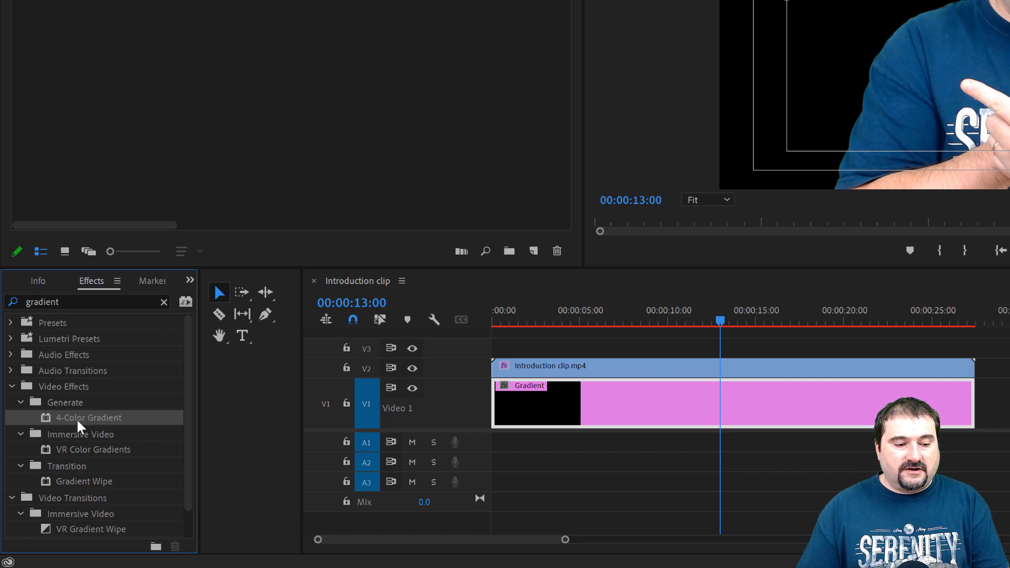
{"action": "left_click_drag", "start_coordinate": [79, 426], "coordinate": [537, 402]}
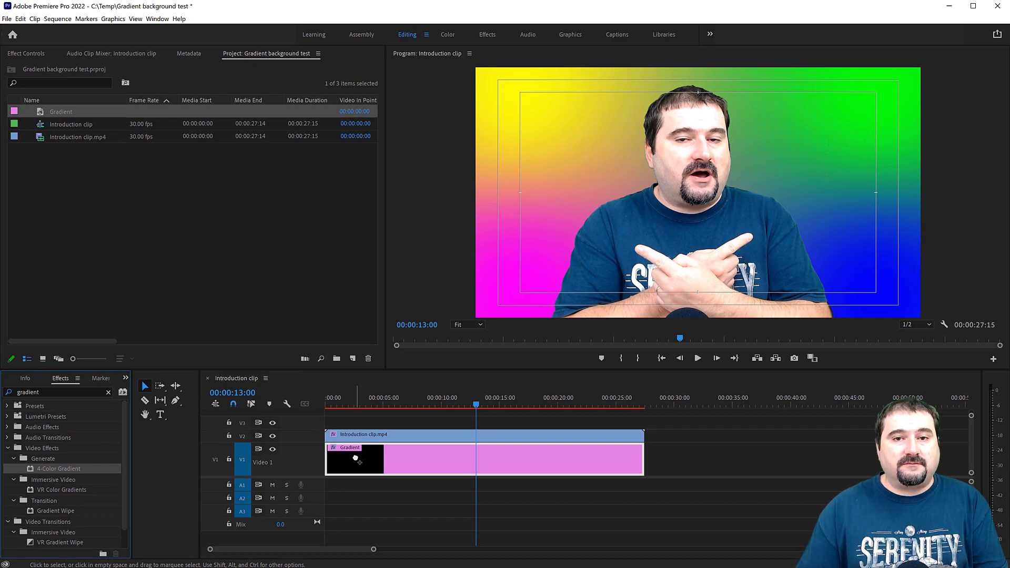
{"action": "left_click_drag", "start_coordinate": [356, 459], "coordinate": [399, 466]}
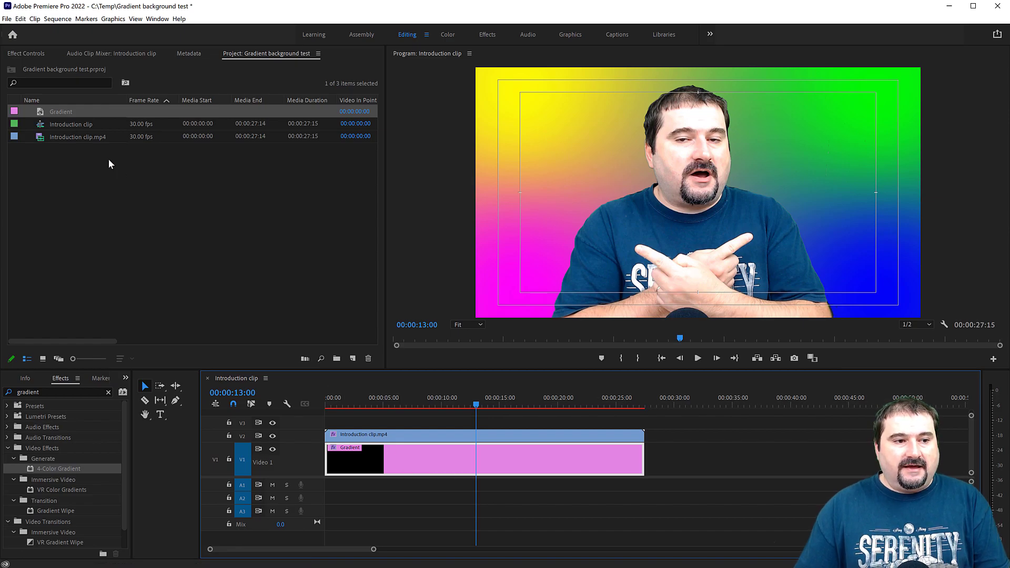
Step: Widen the Effect Controls property column and display the Gradient clip's 4-Color Gradient settings
{"action": "left_click", "coordinate": [27, 53]}
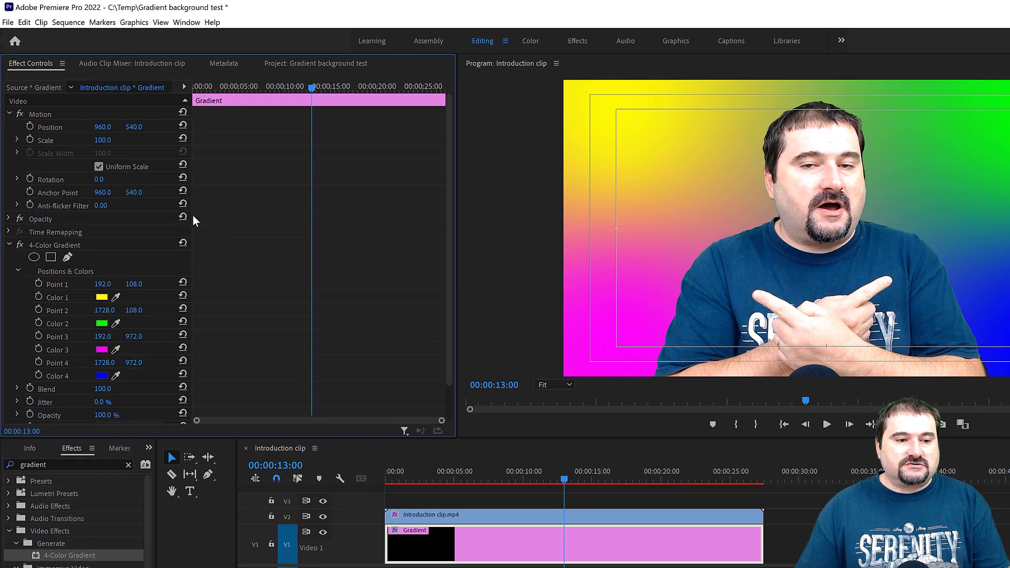
{"action": "left_click_drag", "start_coordinate": [192, 223], "coordinate": [274, 233]}
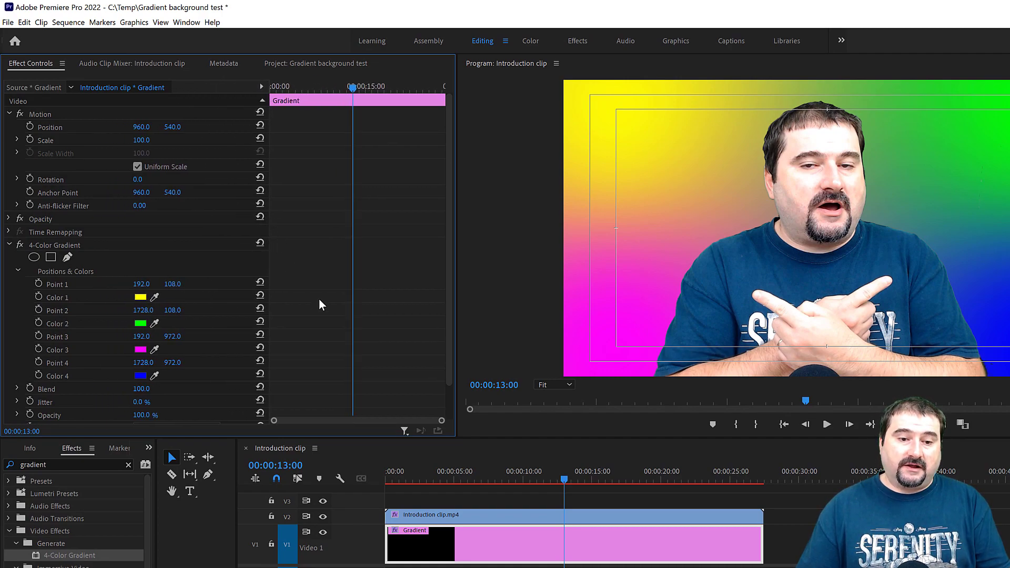
{"action": "left_click", "coordinate": [462, 516]}
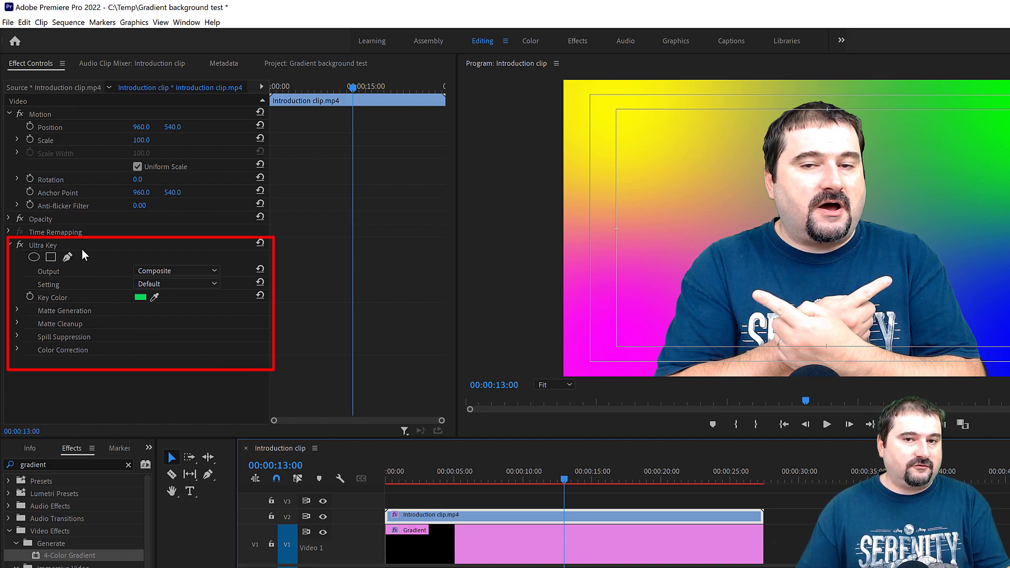
{"action": "left_click", "coordinate": [471, 544]}
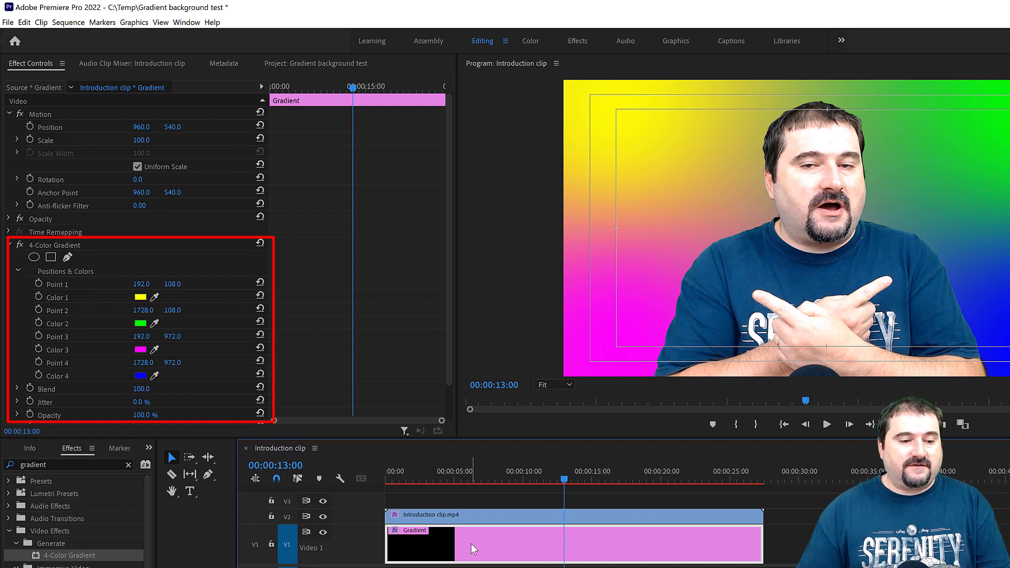
{"action": "scroll", "coordinate": [164, 295], "scroll_direction": "down", "scroll_amount": 2}
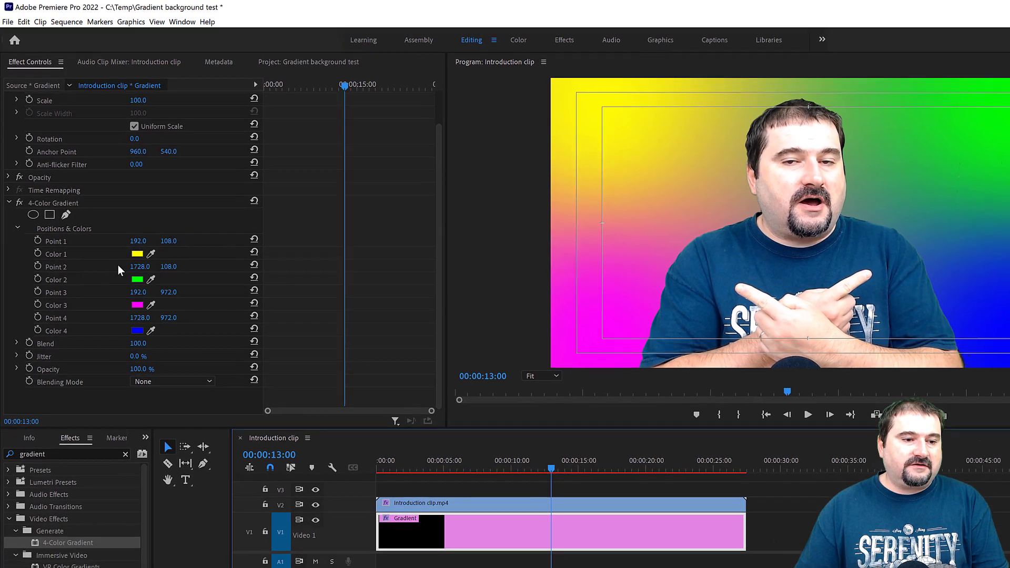
Step: Change the gradient's Color 1 from yellow to deep purple
{"action": "left_click", "coordinate": [137, 246]}
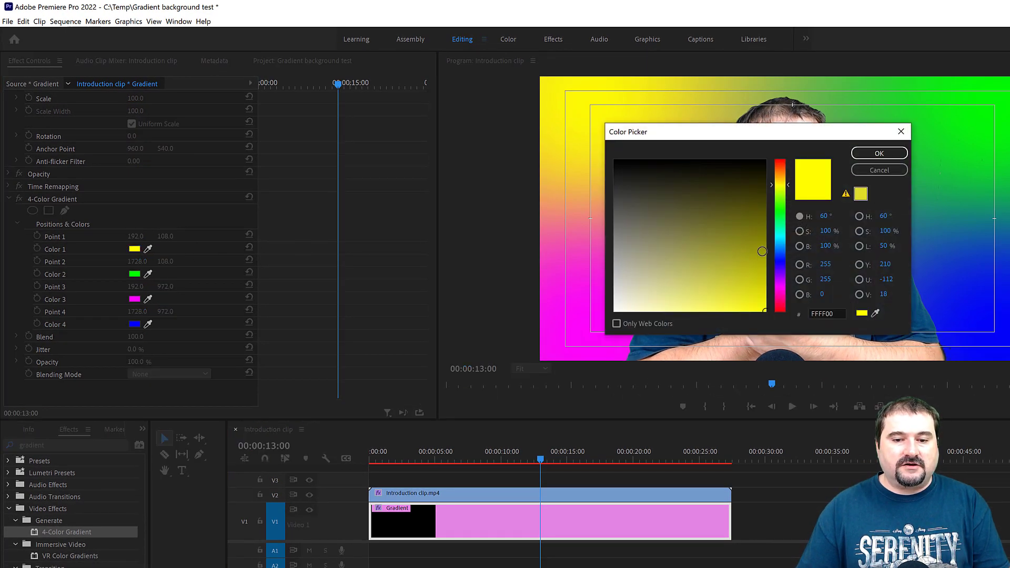
{"action": "left_click", "coordinate": [781, 262]}
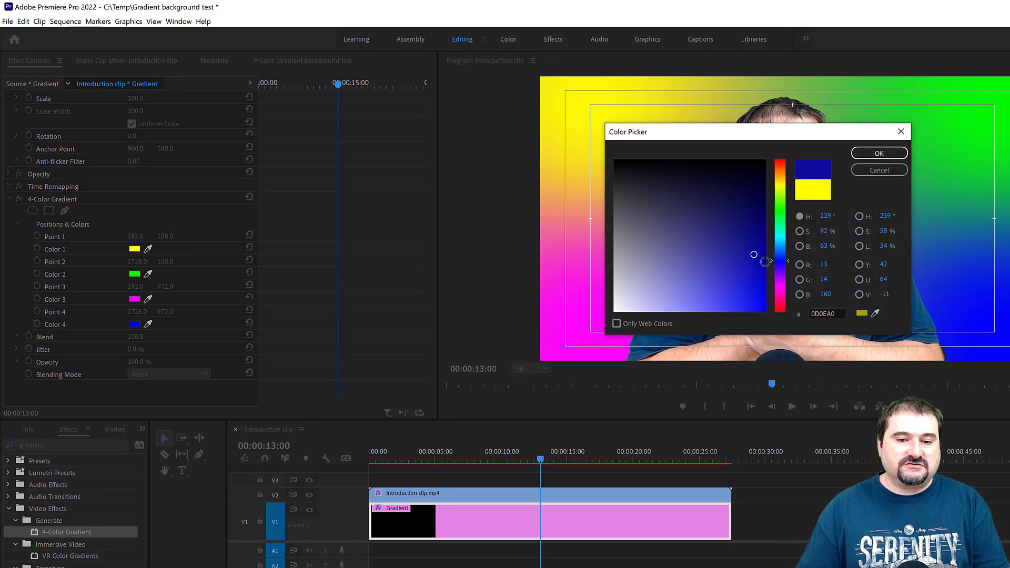
{"action": "mouse_move", "coordinate": [778, 259]}
{"action": "left_mouse_down"}
{"action": "mouse_move", "coordinate": [781, 285]}
{"action": "mouse_move", "coordinate": [782, 267]}
{"action": "left_mouse_up"}
{"action": "mouse_move", "coordinate": [762, 242]}
{"action": "left_mouse_down"}
{"action": "mouse_move", "coordinate": [773, 227]}
{"action": "mouse_move", "coordinate": [764, 243]}
{"action": "left_mouse_up"}
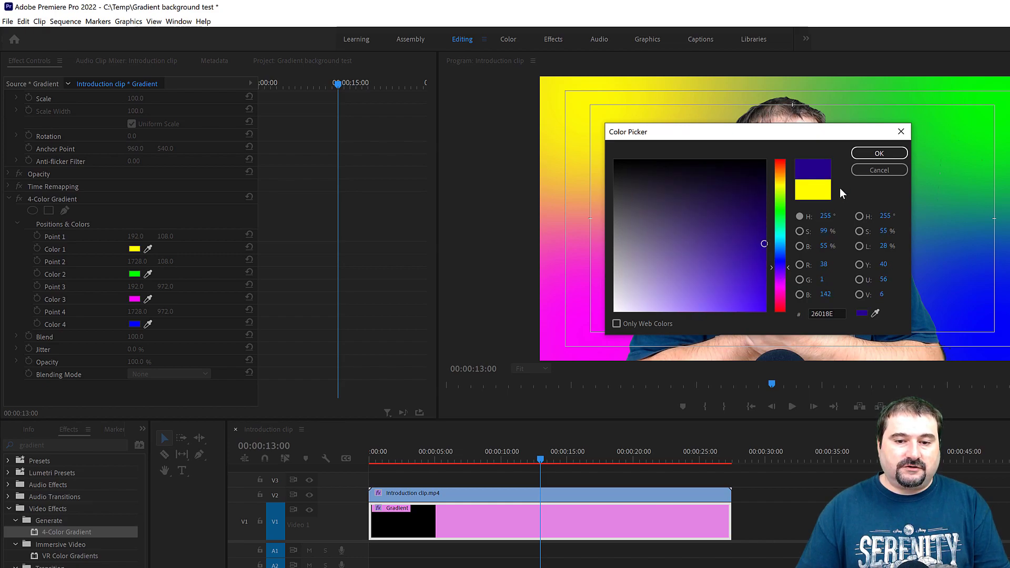
{"action": "left_click", "coordinate": [879, 154]}
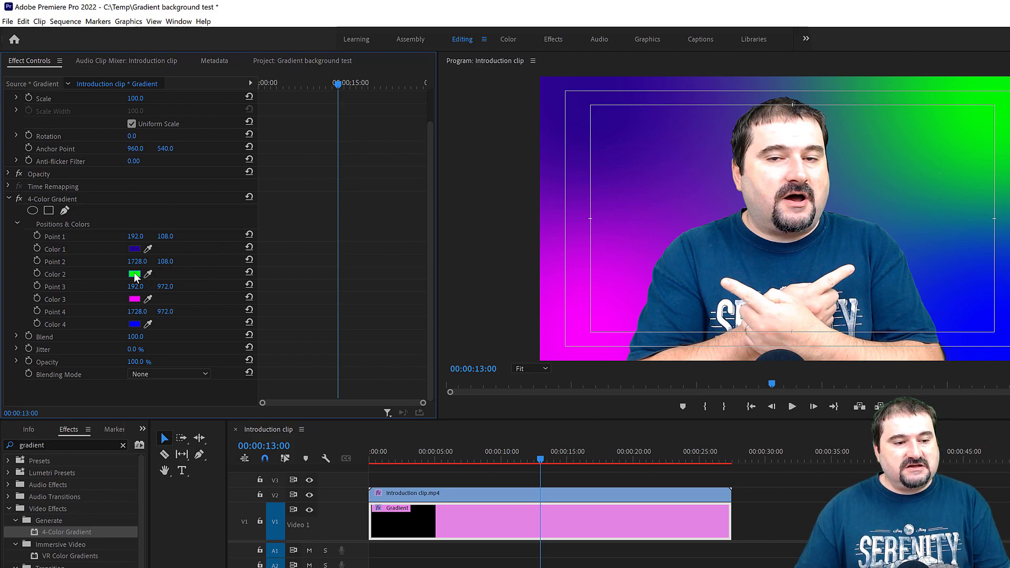
Step: Change the gradient's Color 2 from green to cyan
{"action": "left_click", "coordinate": [134, 273]}
{"action": "left_click_drag", "start_coordinate": [782, 242], "coordinate": [782, 235]}
{"action": "left_click", "coordinate": [766, 296]}
{"action": "left_click", "coordinate": [877, 158]}
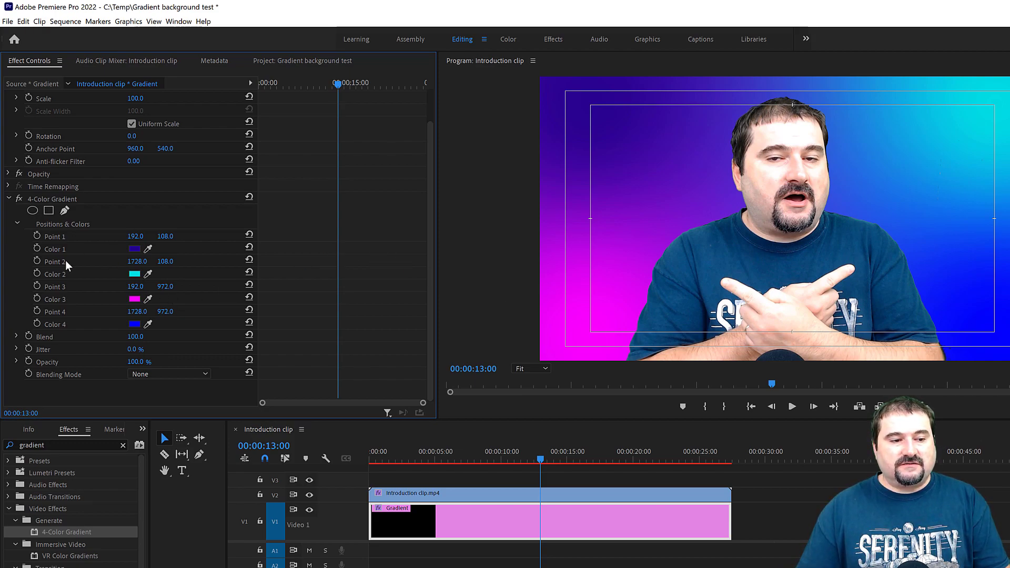
Step: Drag the 4-Color Gradient's Blend slider through 10 and 500, settling at 256.3
{"action": "left_click", "coordinate": [17, 337]}
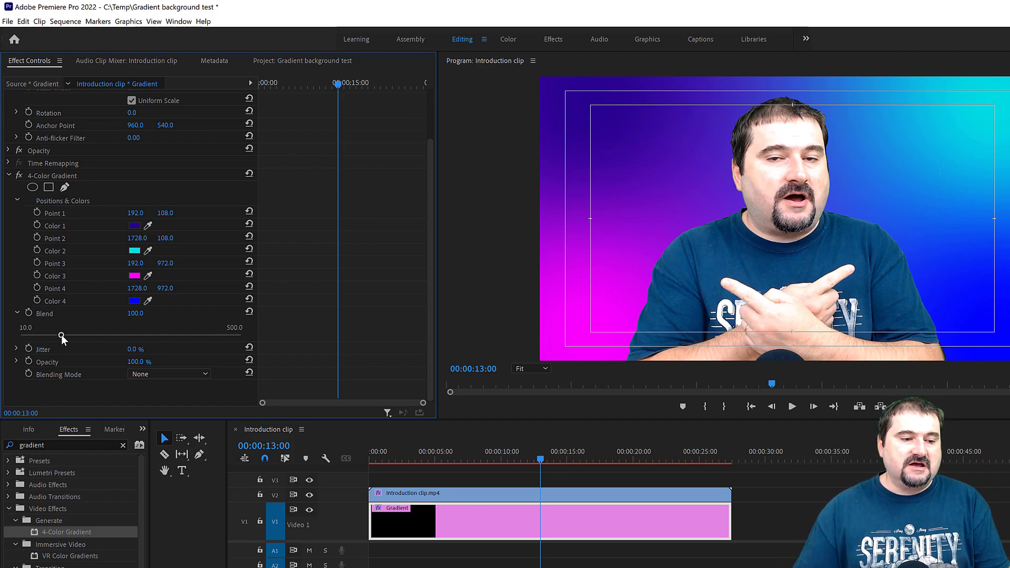
{"action": "left_click_drag", "start_coordinate": [62, 335], "coordinate": [114, 337]}
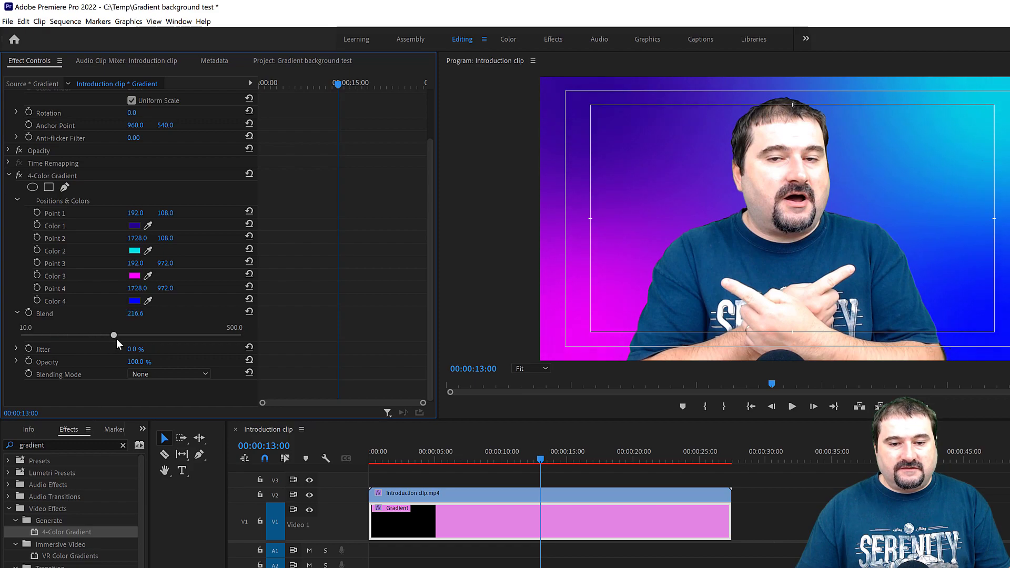
{"action": "left_click_drag", "start_coordinate": [219, 337], "coordinate": [254, 341]}
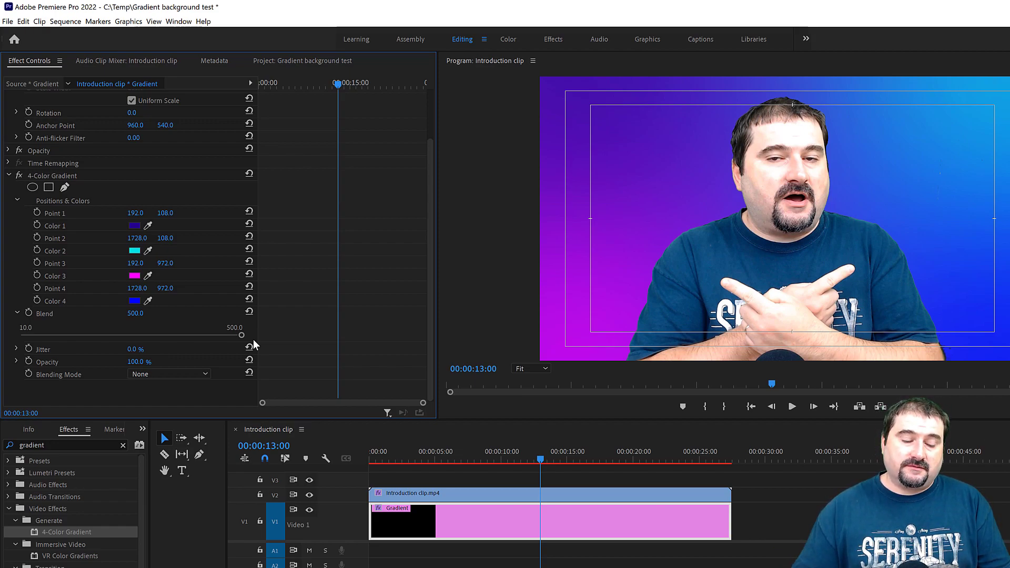
{"action": "left_click_drag", "start_coordinate": [232, 337], "coordinate": [131, 337]}
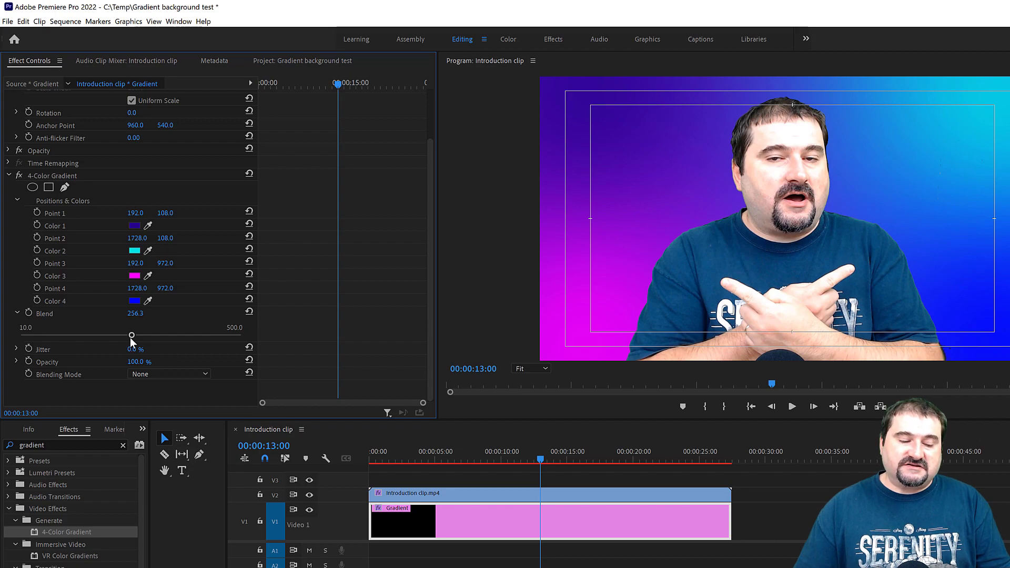
Step: Lower the 4-Color Gradient's Opacity slider to 99.0%
{"action": "left_click", "coordinate": [16, 363]}
{"action": "scroll", "coordinate": [63, 368], "scroll_direction": "down", "scroll_amount": 1}
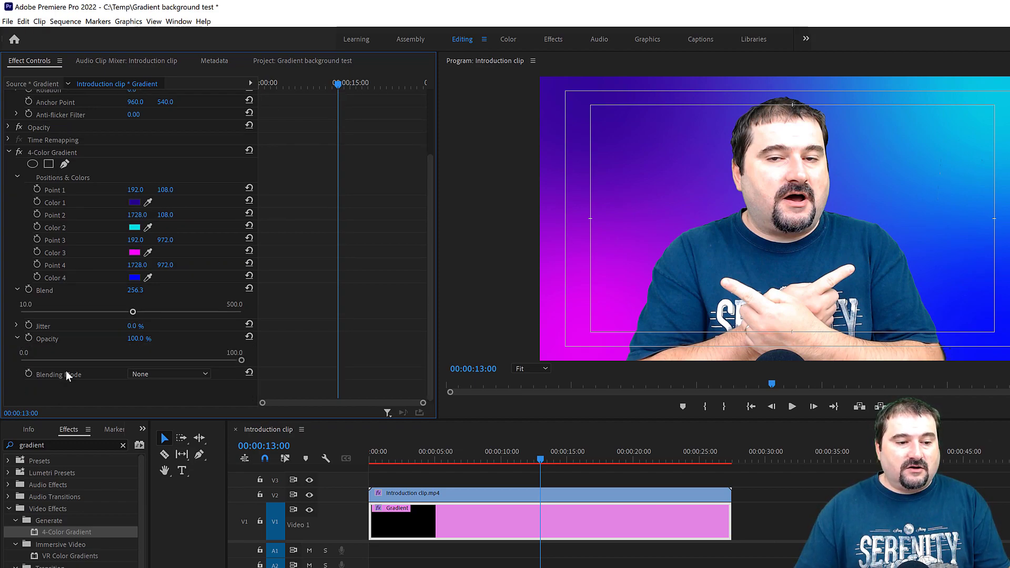
{"action": "left_click_drag", "start_coordinate": [134, 345], "coordinate": [159, 317]}
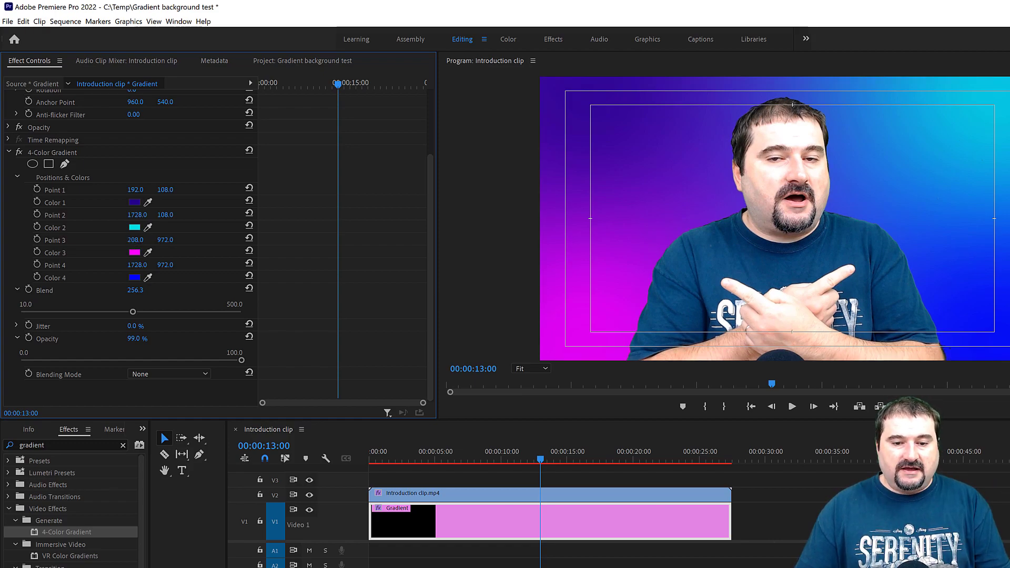
Step: Scrub gradient Point 3 to 904, 915 and Point 4 to -20, 972
{"action": "left_click_drag", "start_coordinate": [135, 240], "coordinate": [944, 240]}
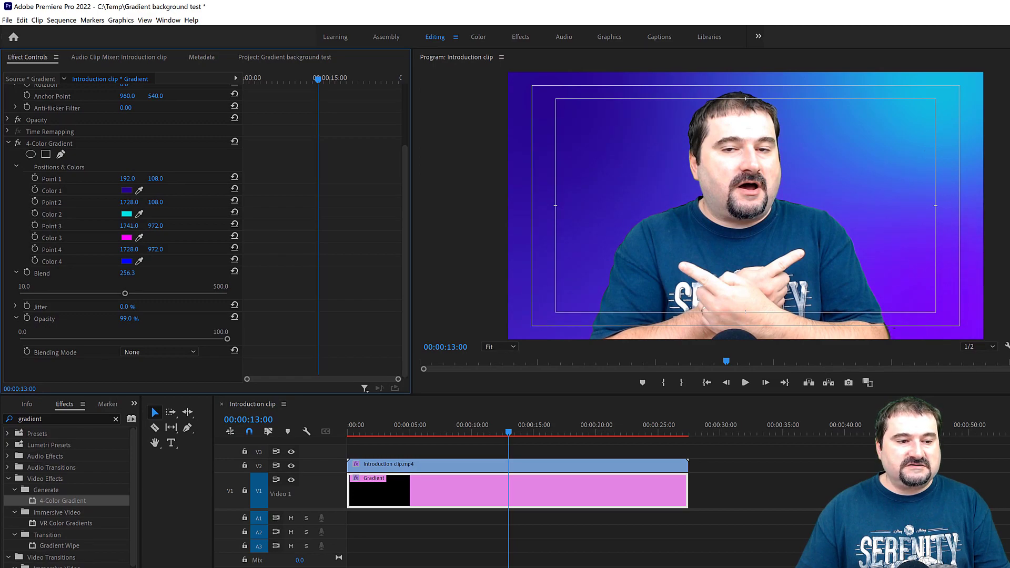
{"action": "mouse_move", "coordinate": [155, 226]}
{"action": "left_mouse_down"}
{"action": "mouse_move", "coordinate": [22, 225]}
{"action": "mouse_move", "coordinate": [165, 226]}
{"action": "left_mouse_up"}
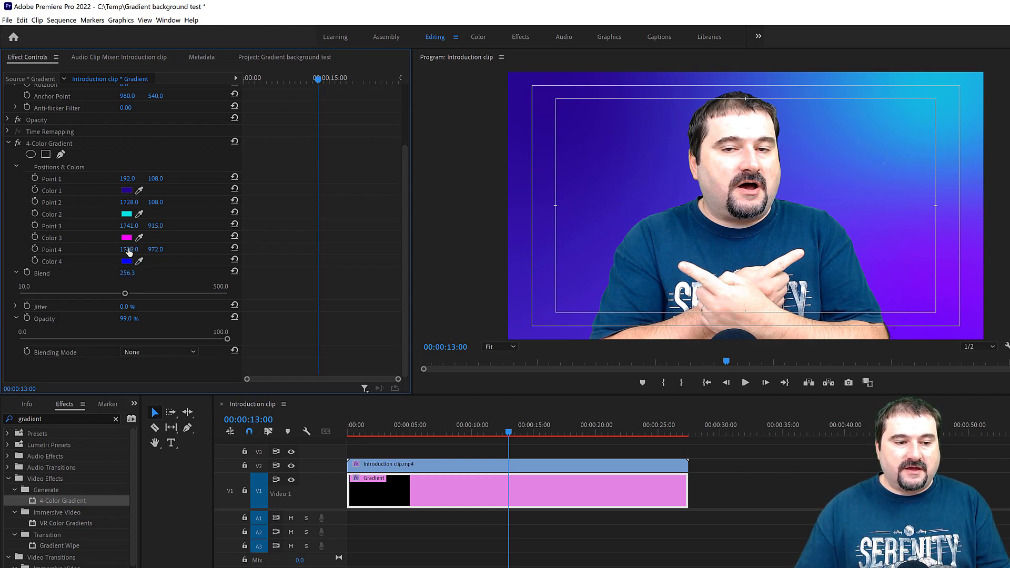
{"action": "left_click_drag", "start_coordinate": [129, 249], "coordinate": [88, 248]}
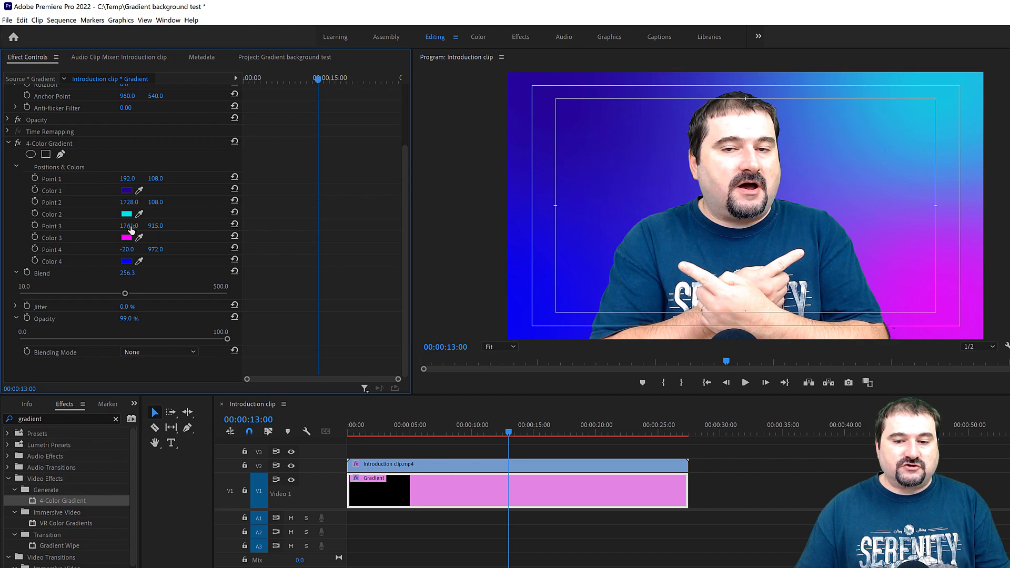
{"action": "left_click_drag", "start_coordinate": [130, 227], "coordinate": [37, 227]}
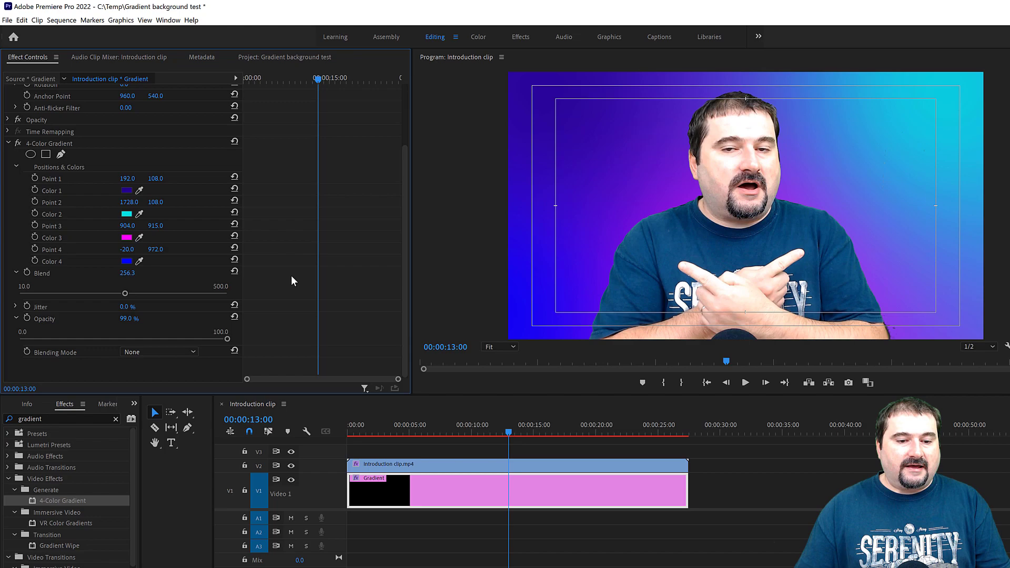
Step: With V2 hidden, set gradient Point 3 to 928, 520, then show V2 again
{"action": "left_click", "coordinate": [291, 466]}
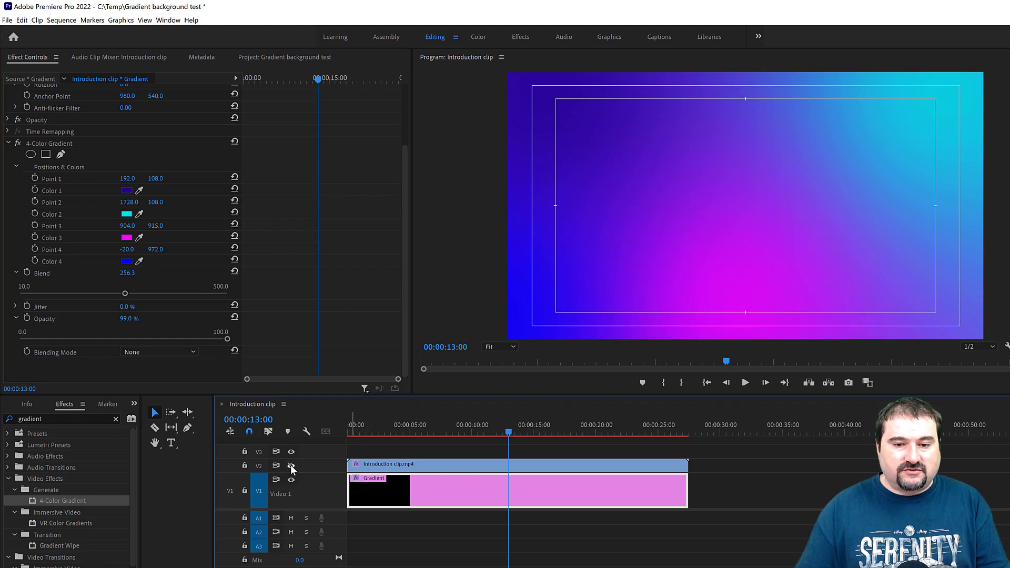
{"action": "mouse_move", "coordinate": [127, 225]}
{"action": "left_mouse_down"}
{"action": "mouse_move", "coordinate": [326, 226]}
{"action": "mouse_move", "coordinate": [103, 226]}
{"action": "mouse_move", "coordinate": [116, 226]}
{"action": "left_mouse_up"}
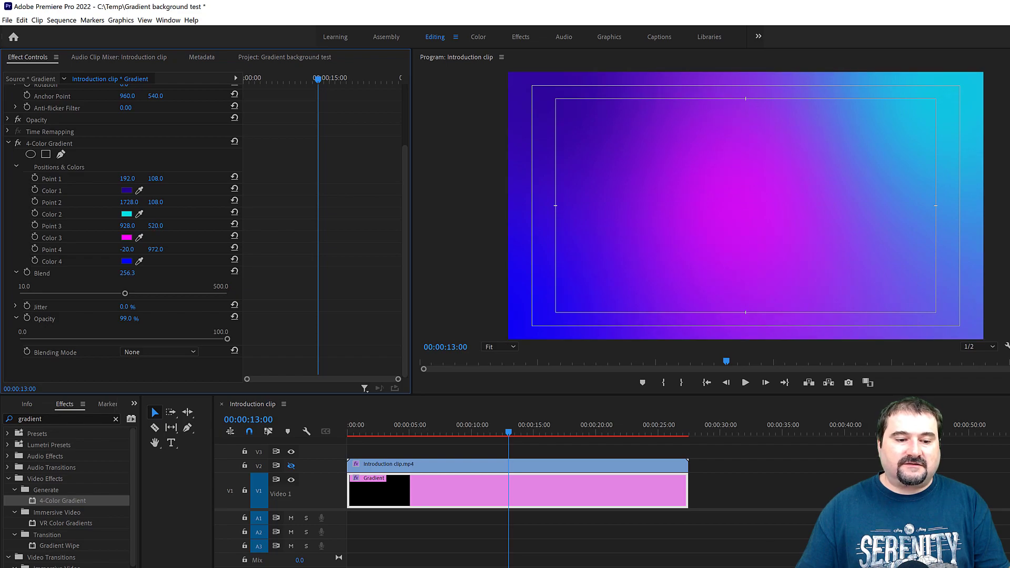
{"action": "left_click", "coordinate": [292, 467]}
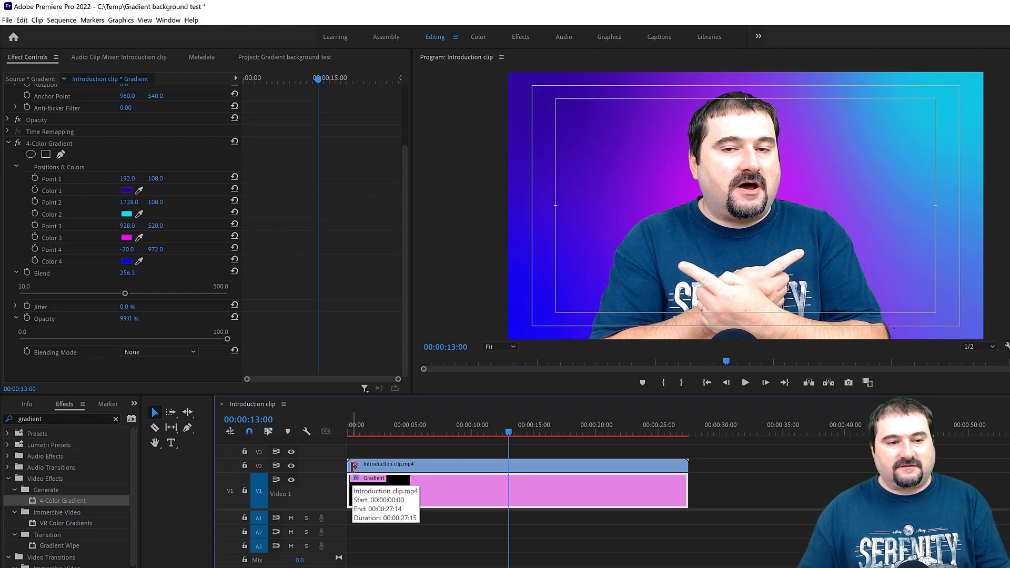
Step: Widen Effect Controls against the Program Monitor and enlarge its keyframe area
{"action": "left_click_drag", "start_coordinate": [413, 230], "coordinate": [570, 237]}
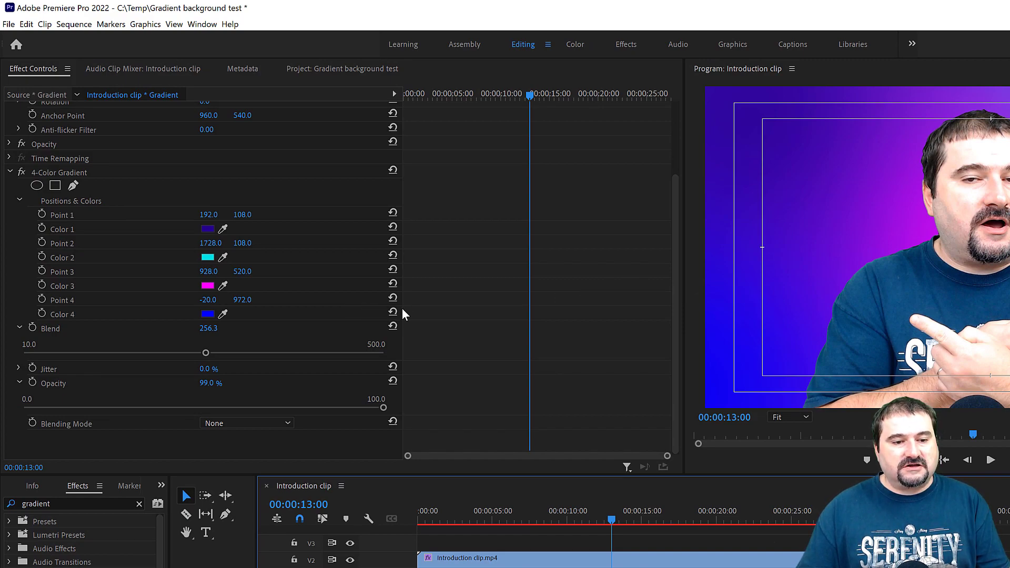
{"action": "left_click_drag", "start_coordinate": [405, 315], "coordinate": [342, 311]}
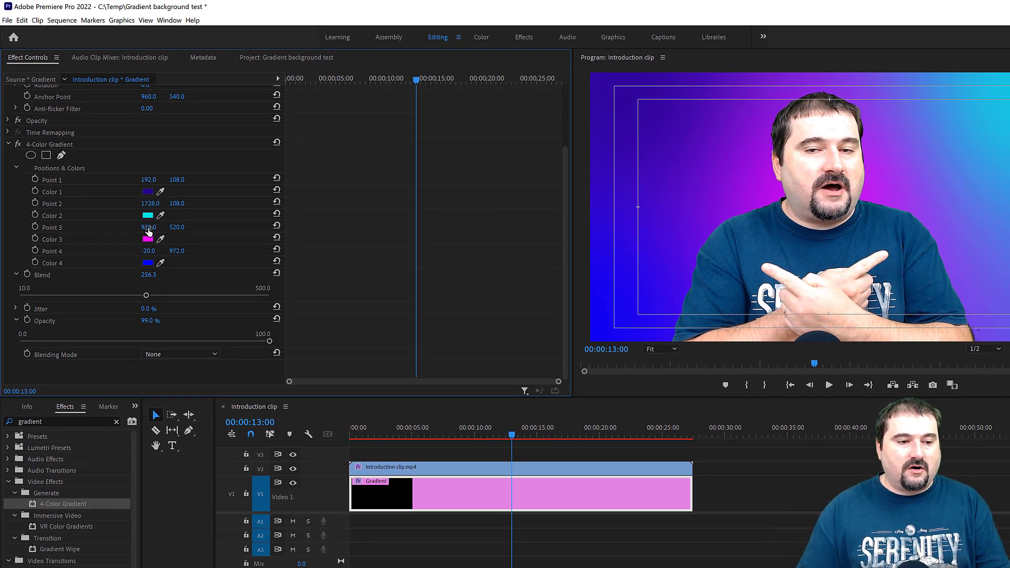
Step: Set Point 3 X to 238.0 and return the playhead to about 00:00:03:11
{"action": "left_click_drag", "start_coordinate": [149, 233], "coordinate": [95, 232]}
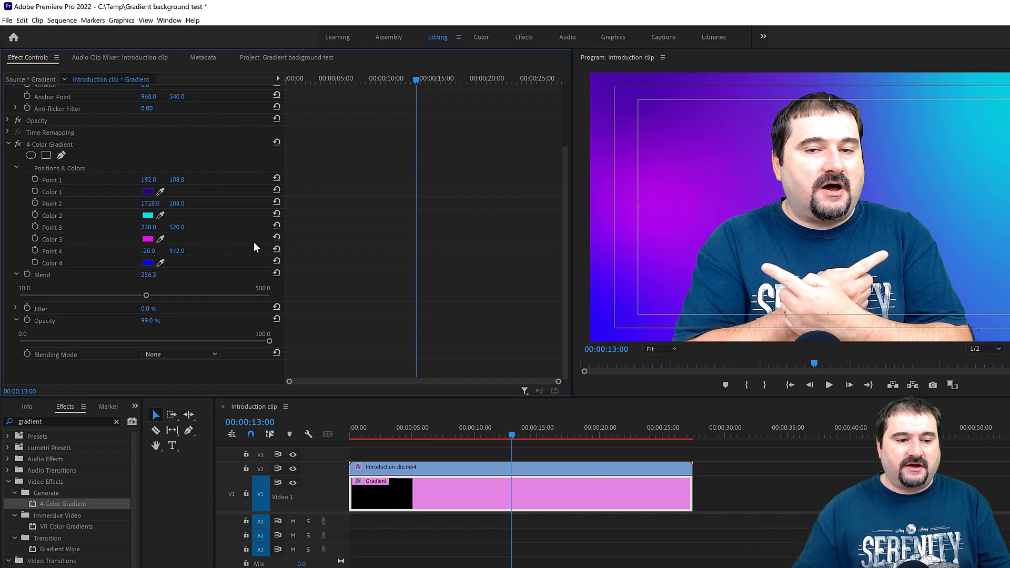
{"action": "left_click_drag", "start_coordinate": [418, 80], "coordinate": [317, 138]}
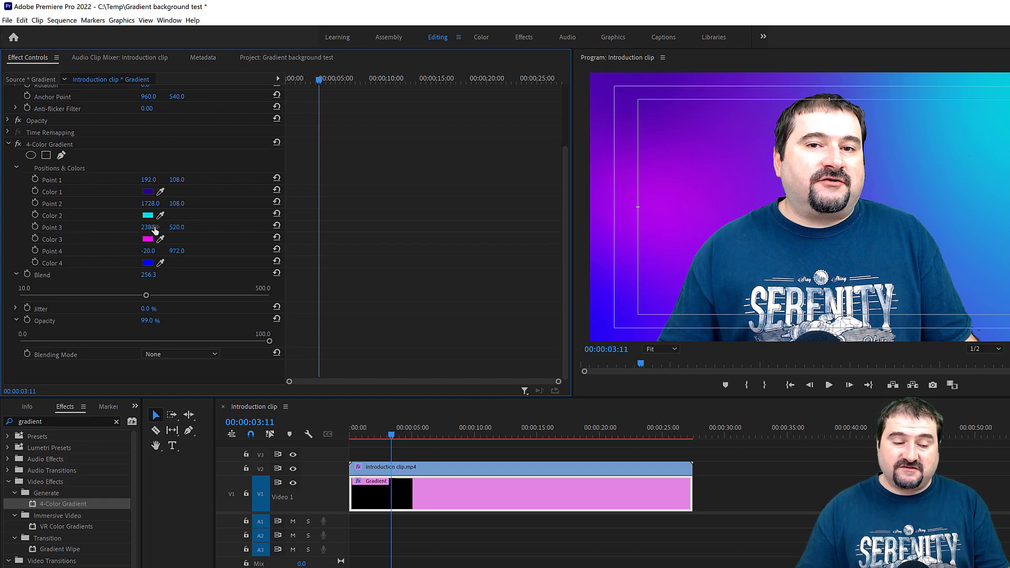
Step: Keyframe Point 3 at 3:11, then at about 10 seconds set its X to 1656.0
{"action": "left_click", "coordinate": [35, 227]}
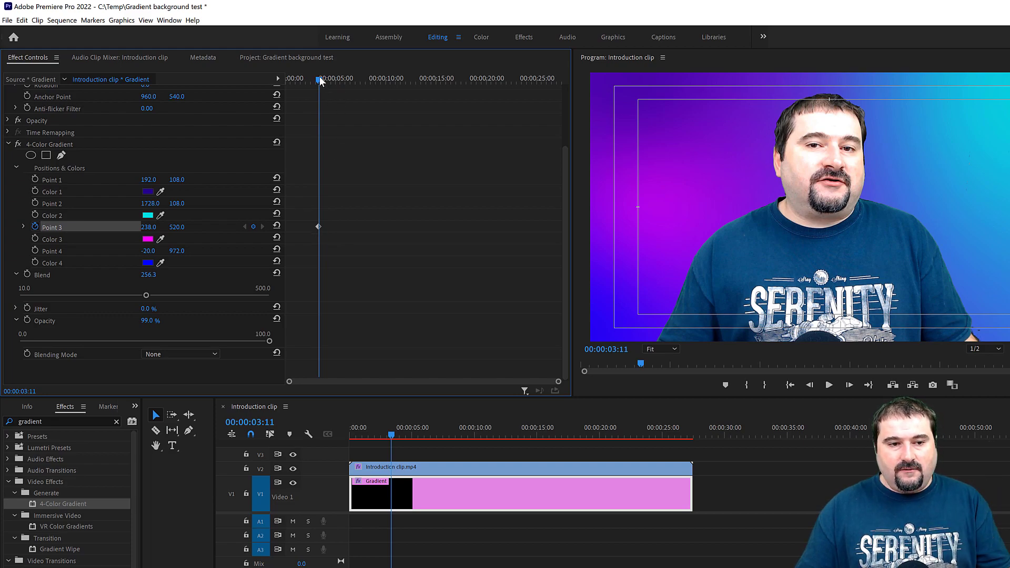
{"action": "left_click_drag", "start_coordinate": [320, 80], "coordinate": [388, 93]}
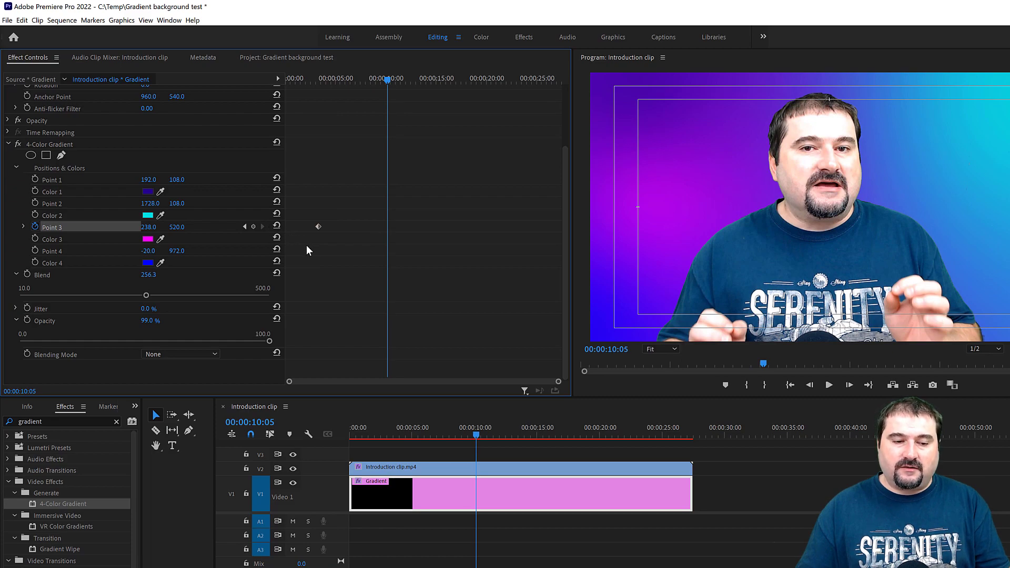
{"action": "left_click", "coordinate": [254, 227]}
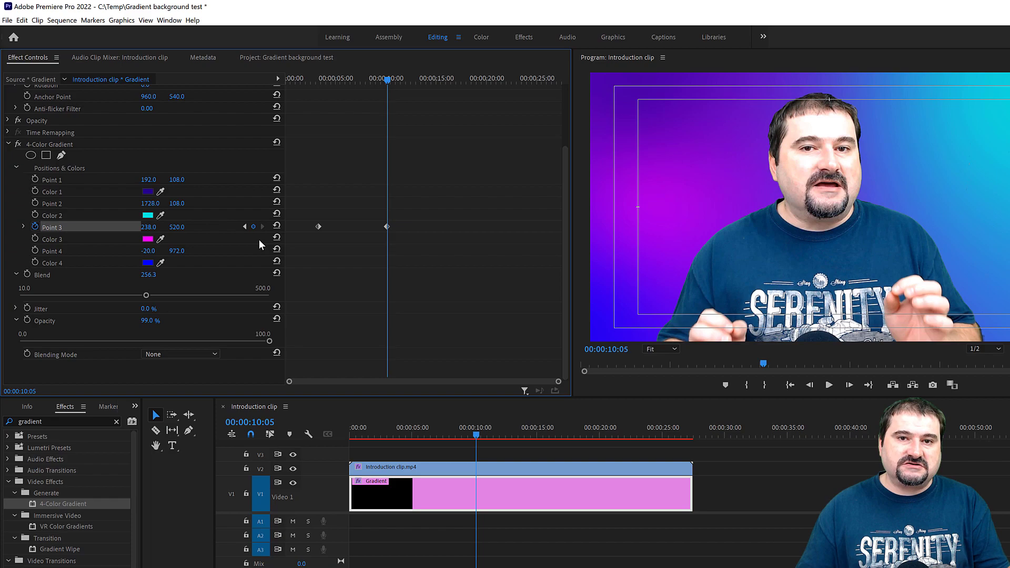
{"action": "left_click_drag", "start_coordinate": [146, 227], "coordinate": [638, 227]}
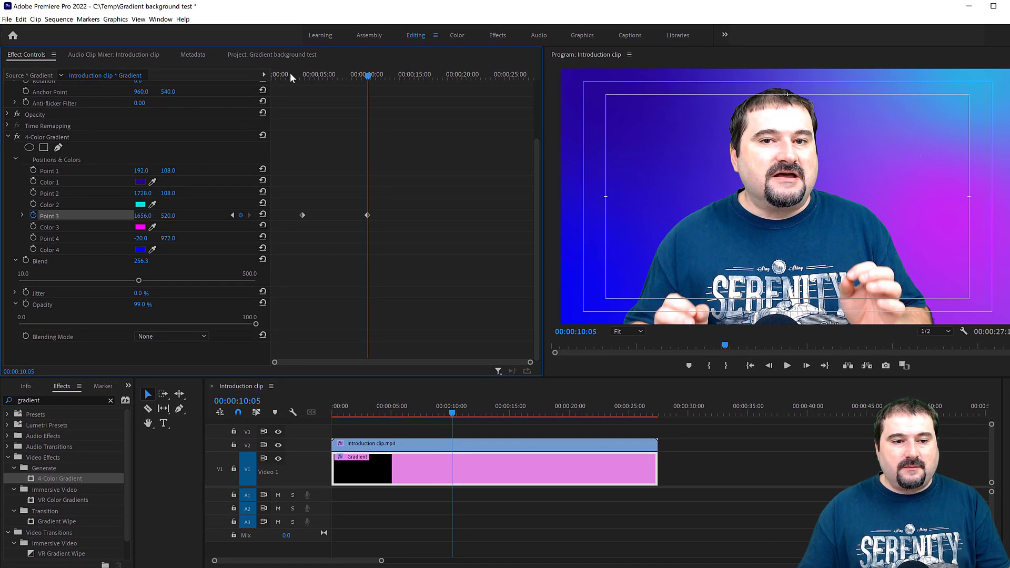
{"action": "left_click", "coordinate": [294, 72]}
{"action": "key", "text": "space"}
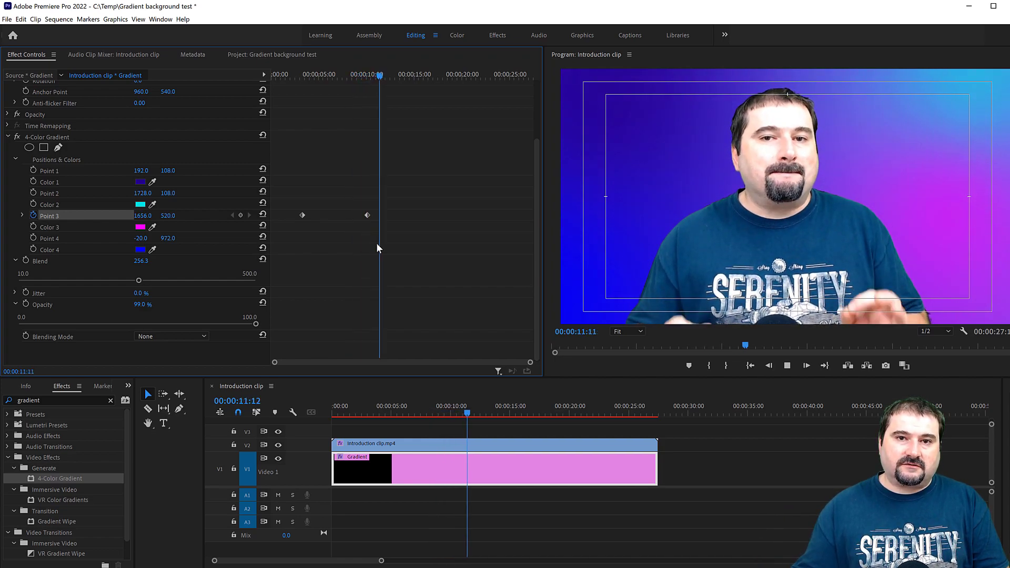
{"action": "key", "text": "space"}
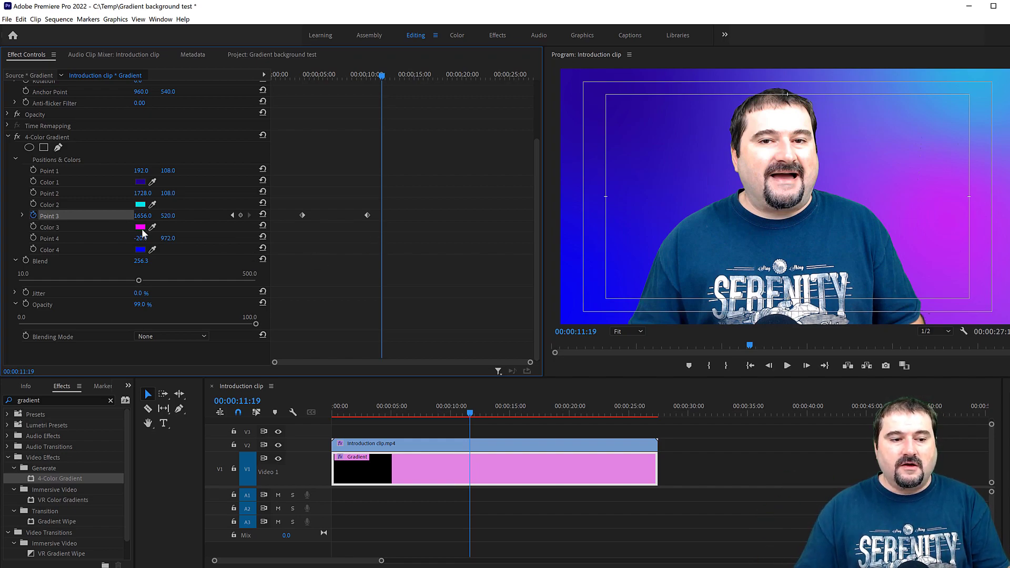
Step: Keyframe Point 2 at X 1728 at 3:08, set X 193.0 at 10:05, and preview the sweep
{"action": "left_click_drag", "start_coordinate": [382, 79], "coordinate": [302, 88]}
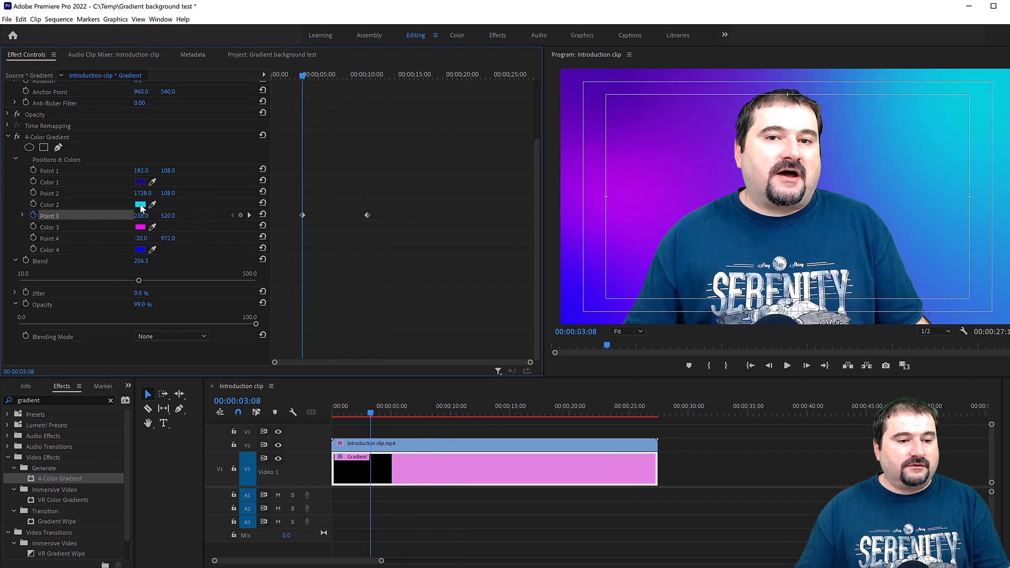
{"action": "left_click", "coordinate": [32, 192]}
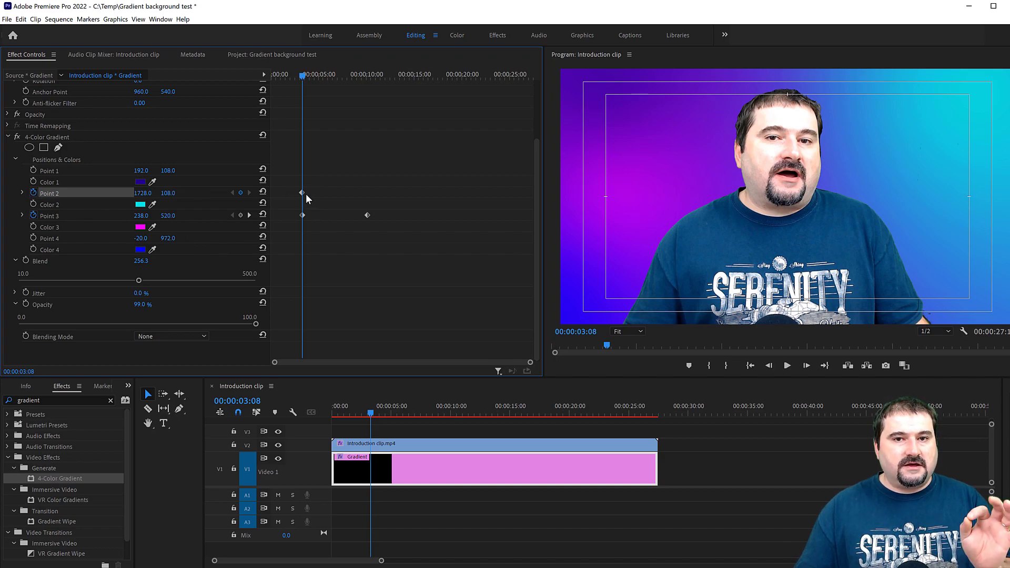
{"action": "left_click_drag", "start_coordinate": [304, 79], "coordinate": [368, 88]}
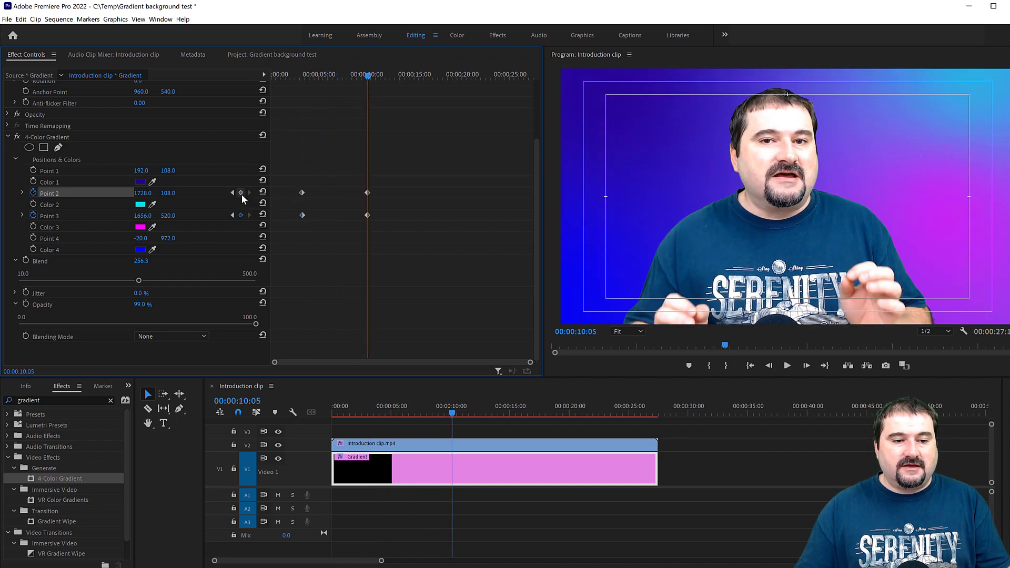
{"action": "left_click_drag", "start_coordinate": [157, 194], "coordinate": [1, 194]}
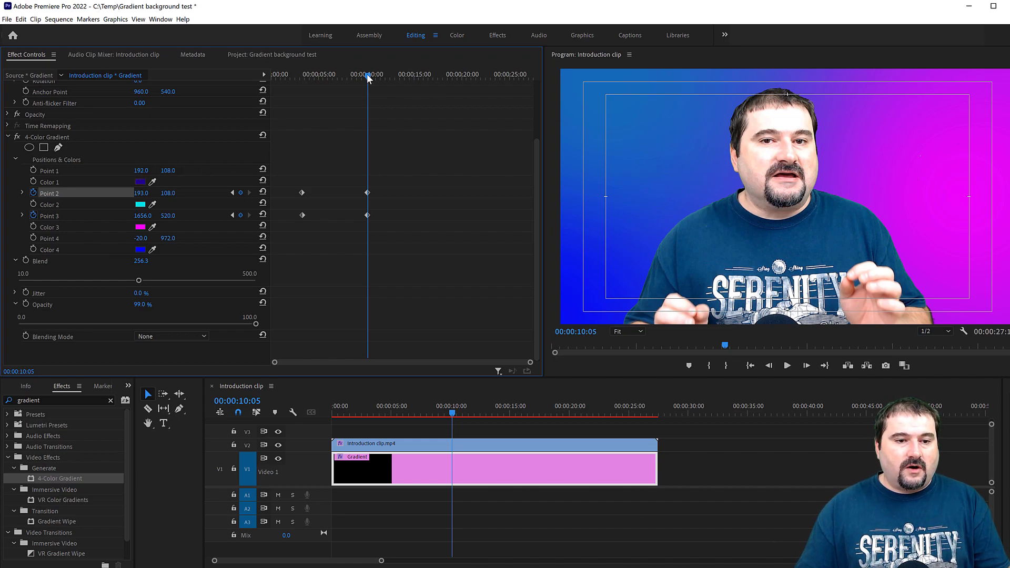
{"action": "left_click_drag", "start_coordinate": [368, 74], "coordinate": [301, 81]}
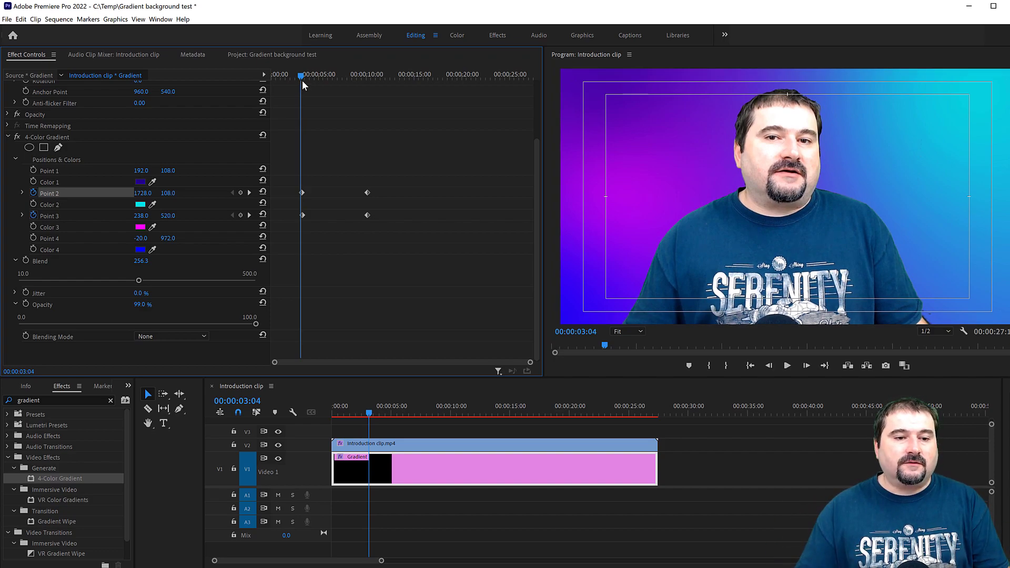
{"action": "mouse_move", "coordinate": [299, 75]}
{"action": "left_mouse_down"}
{"action": "mouse_move", "coordinate": [348, 90]}
{"action": "mouse_move", "coordinate": [299, 91]}
{"action": "left_mouse_up"}
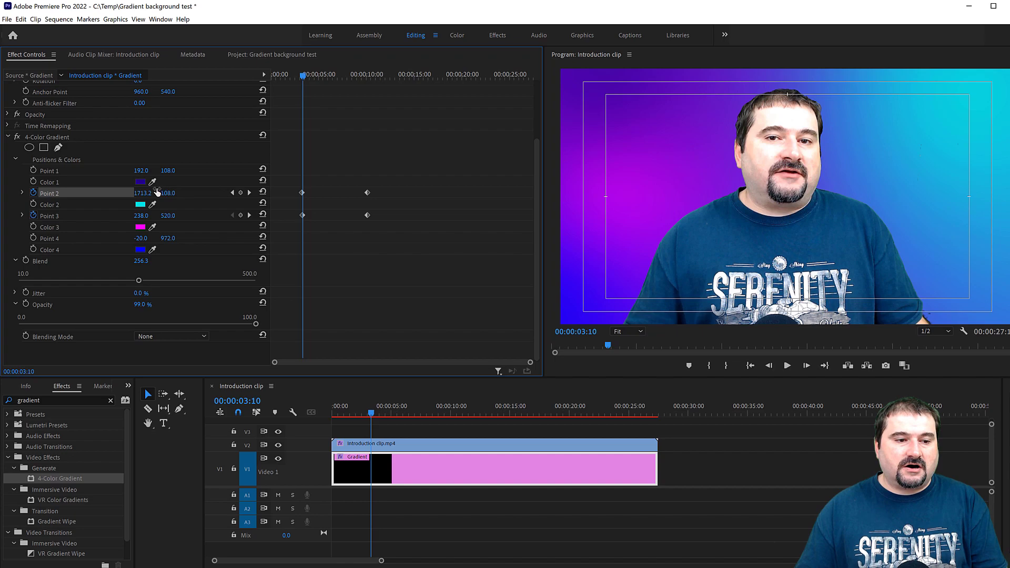
Step: Set Color 1 to bright yellow and start its keyframes at about 3 seconds
{"action": "left_click", "coordinate": [141, 182]}
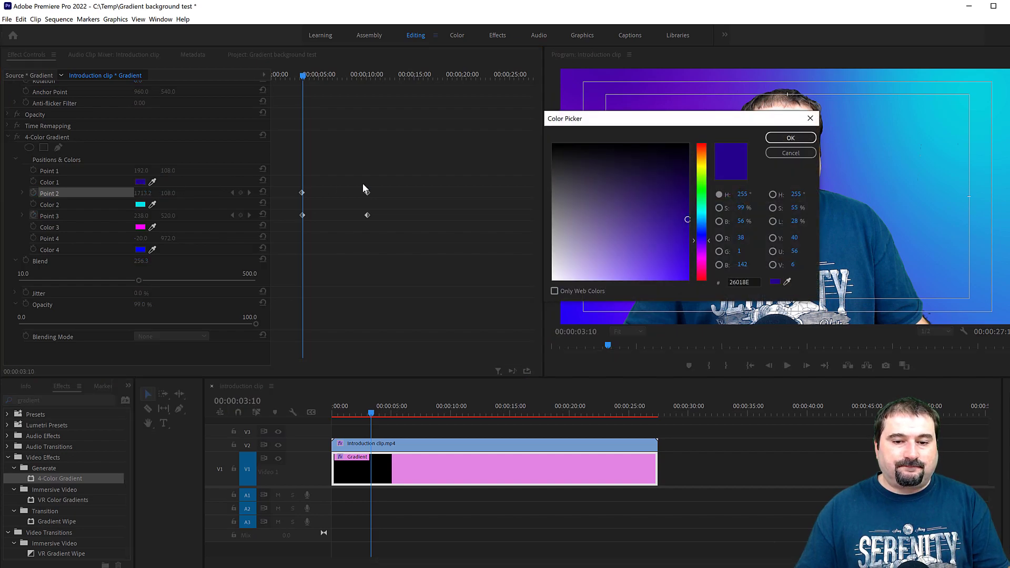
{"action": "left_click", "coordinate": [703, 166]}
{"action": "left_click_drag", "start_coordinate": [671, 213], "coordinate": [708, 285]}
{"action": "left_click", "coordinate": [791, 138]}
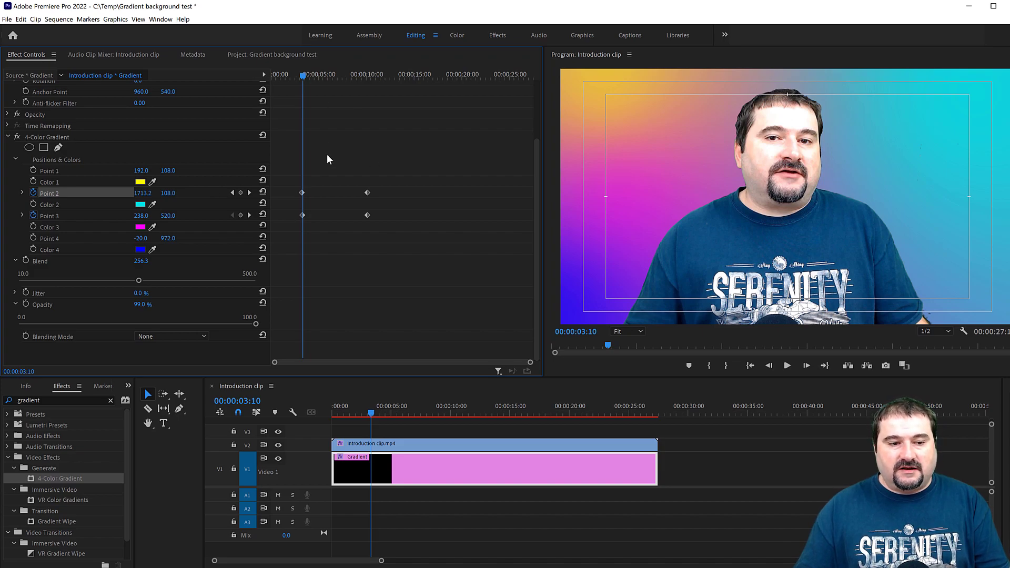
{"action": "left_click", "coordinate": [33, 182]}
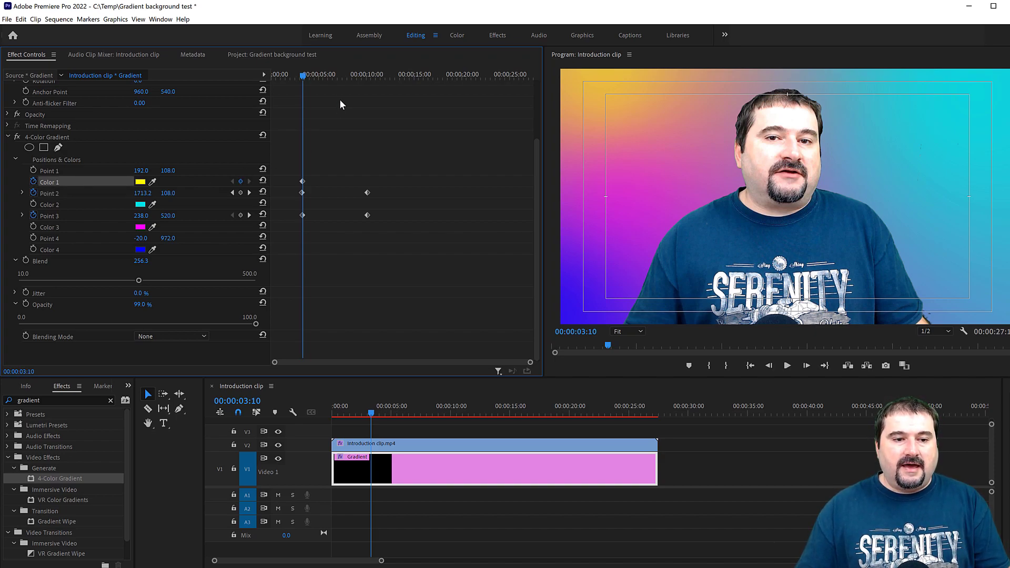
Step: At about 10 seconds set Color 1 to white (FFFFFF), then scrub back to review the fade
{"action": "left_click_drag", "start_coordinate": [303, 77], "coordinate": [367, 84]}
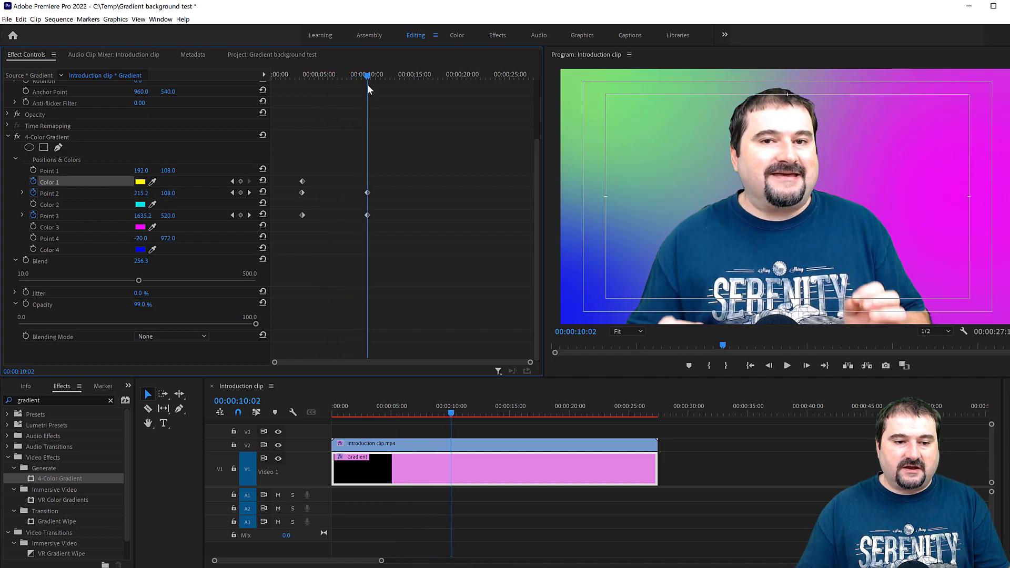
{"action": "left_click", "coordinate": [140, 182]}
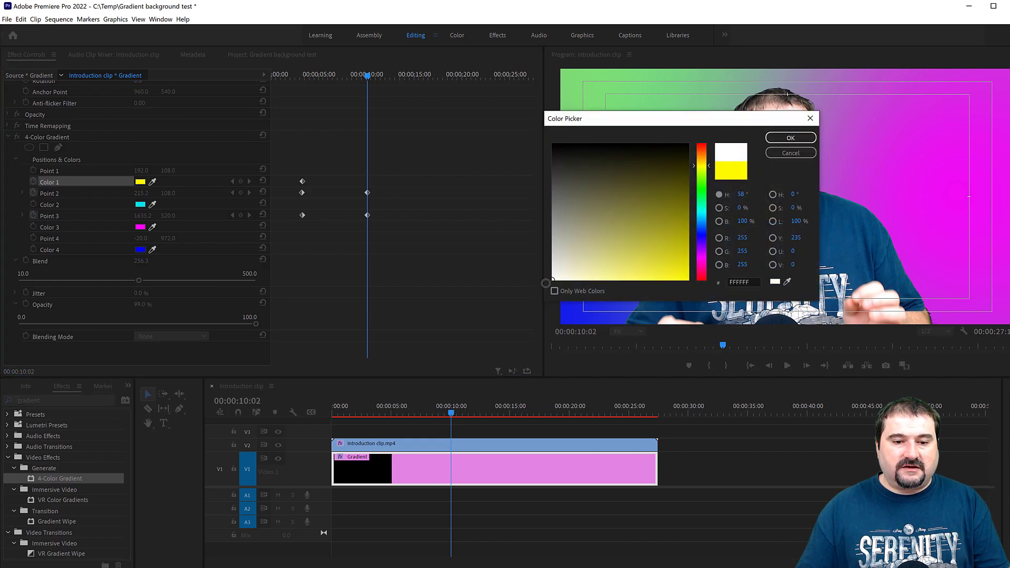
{"action": "left_click", "coordinate": [790, 138]}
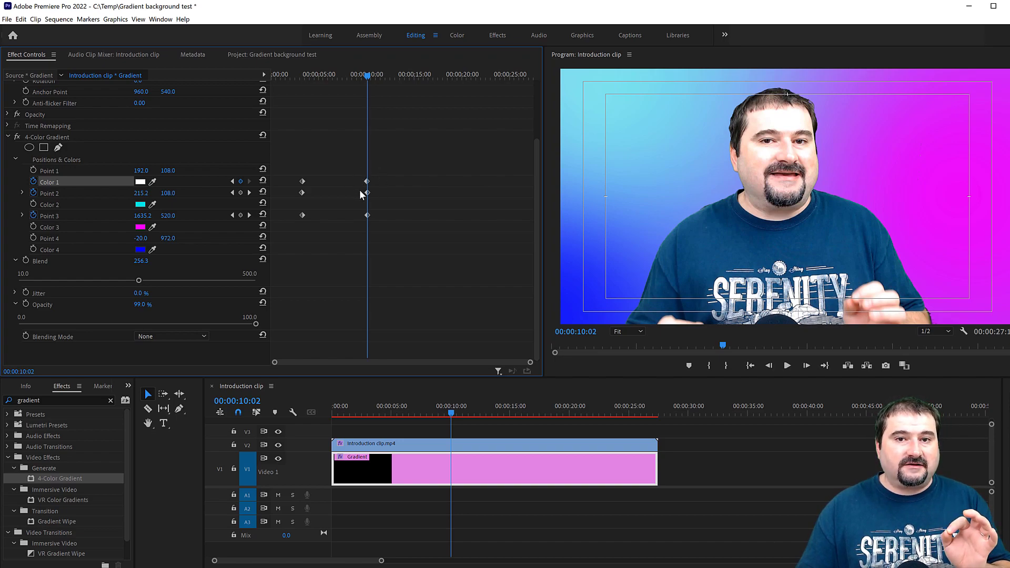
{"action": "mouse_move", "coordinate": [364, 75]}
{"action": "left_mouse_down"}
{"action": "mouse_move", "coordinate": [296, 80]}
{"action": "mouse_move", "coordinate": [369, 94]}
{"action": "left_mouse_up"}
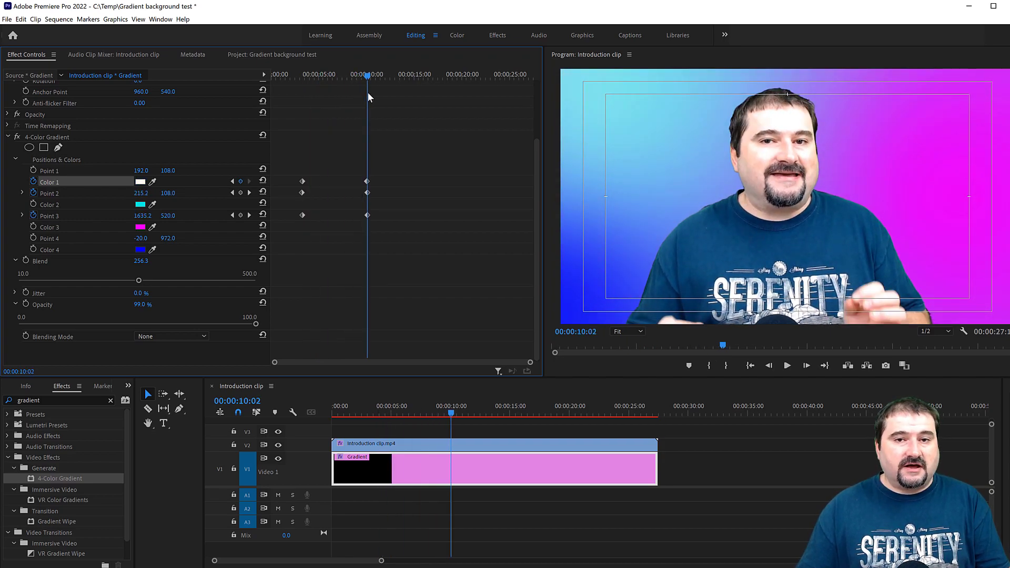
{"action": "left_click_drag", "start_coordinate": [368, 92], "coordinate": [365, 93]}
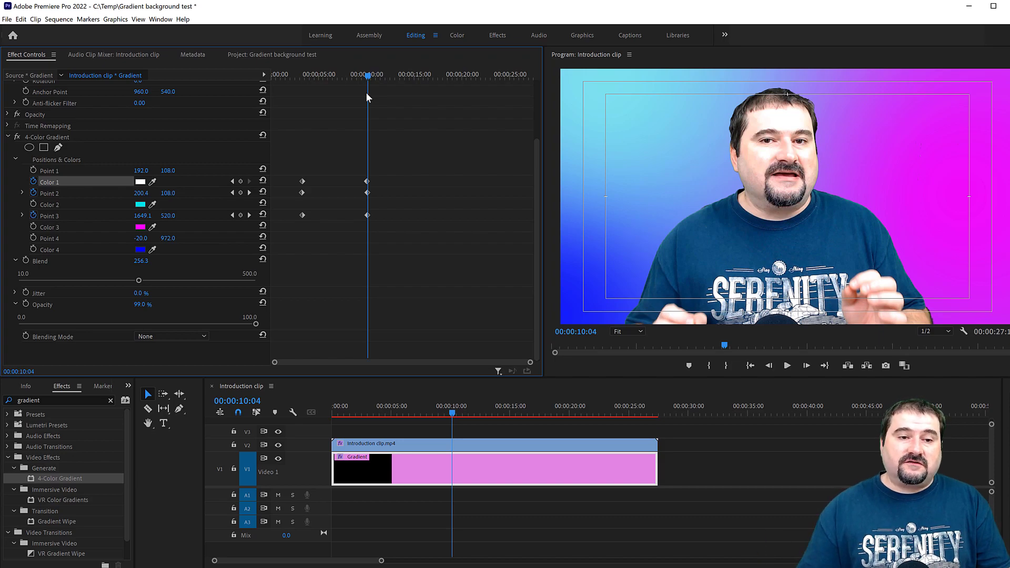
Step: Show the 'Gradient background test' project bin, then select the Gradient clip in the Timeline
{"action": "left_click", "coordinate": [246, 56]}
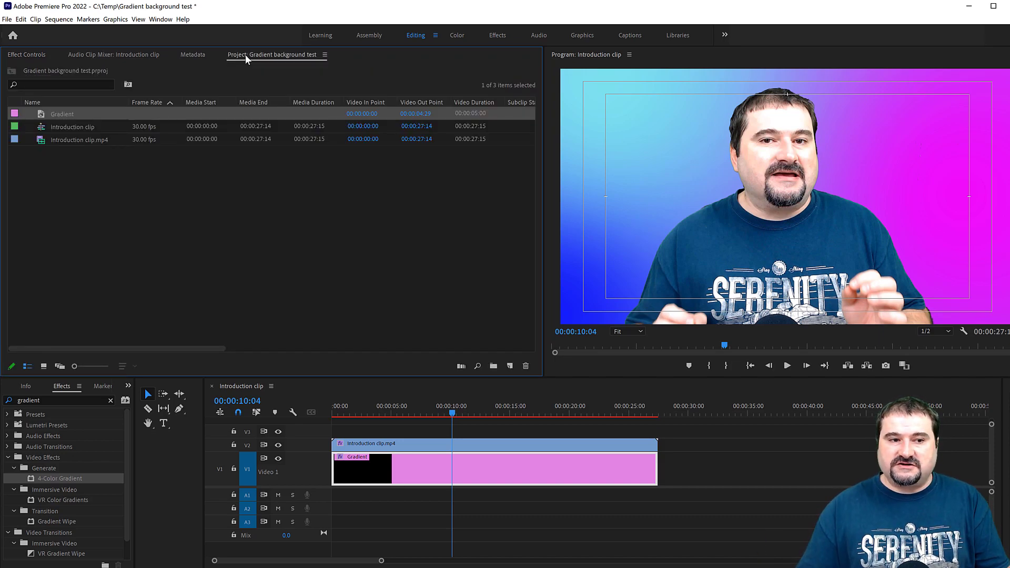
{"action": "left_click", "coordinate": [425, 471]}
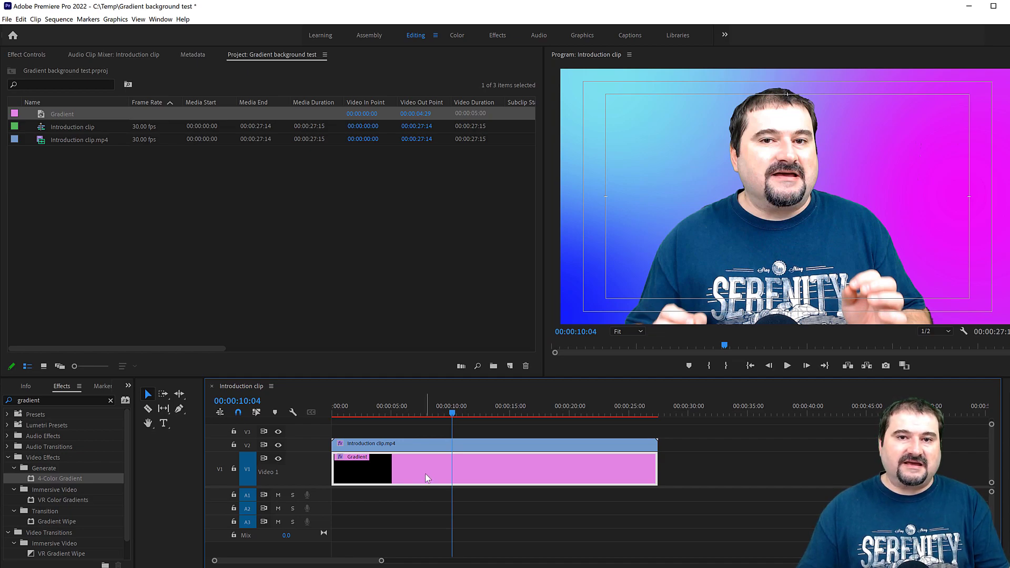